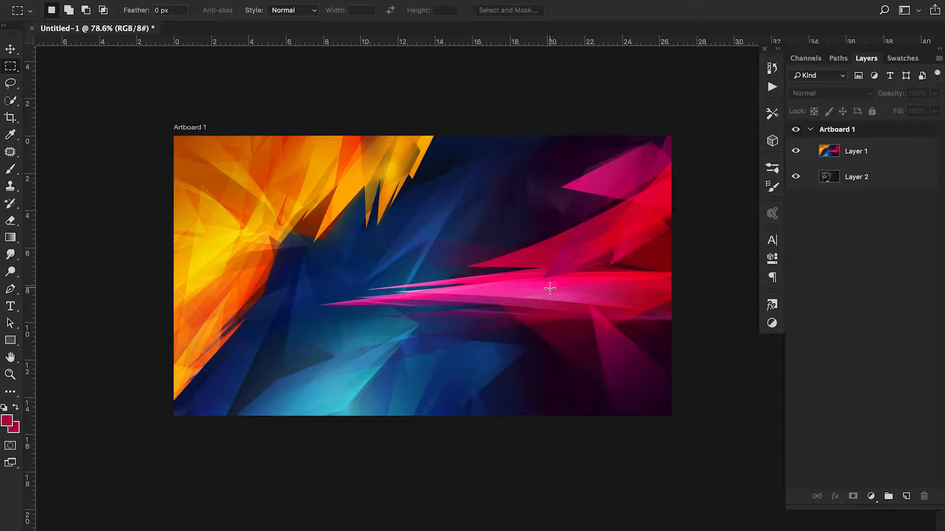
scroll(520, 287, down, 2)
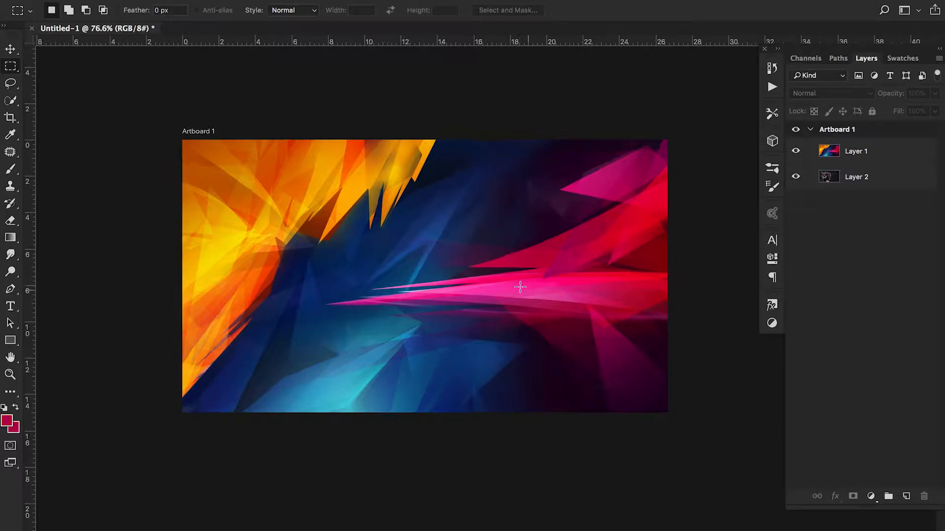
scroll(520, 287, up, 3)
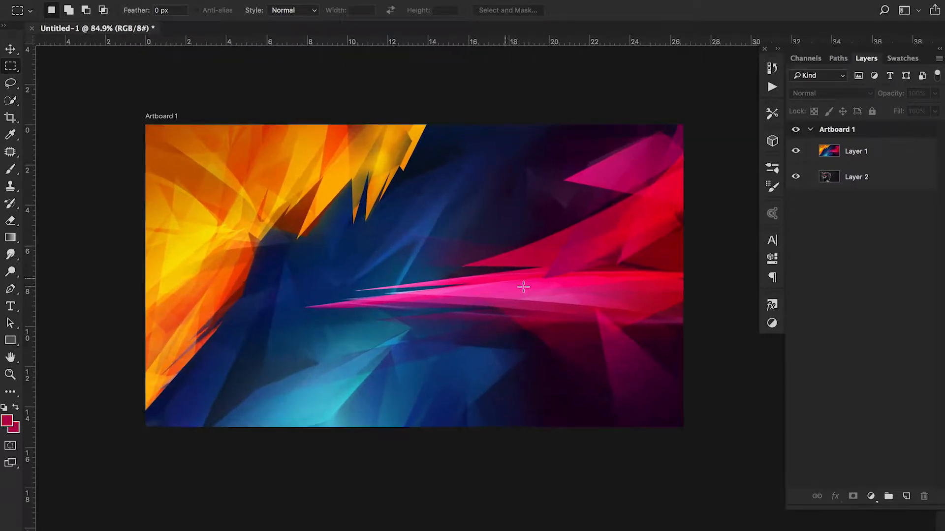
scroll(523, 287, up, 2)
scroll(523, 287, down, 2)
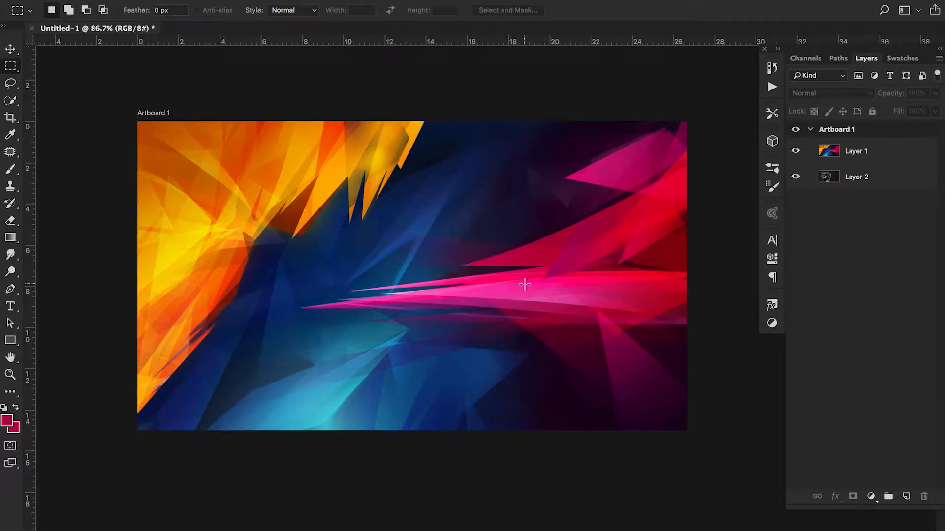
scroll(524, 285, down, 2)
scroll(524, 285, up, 4)
scroll(525, 285, down, 3)
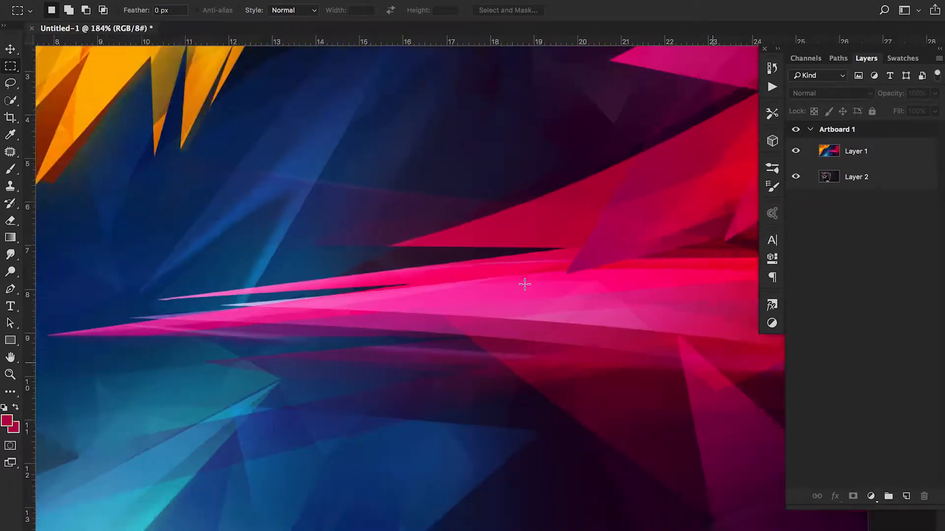
scroll(525, 284, down, 4)
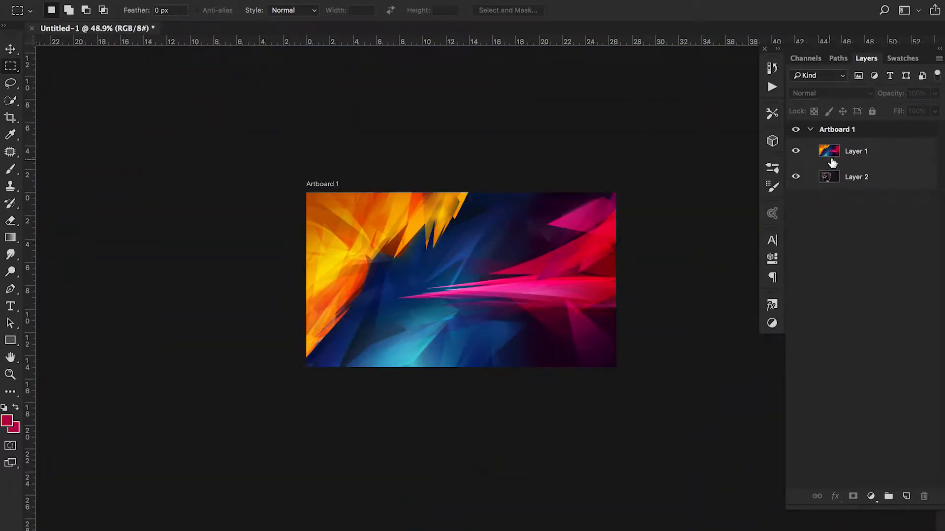
- Hide Layer 1 to inspect the portrait artwork on Layer 2, and show and select Layer 1 again
click(831, 160)
scroll(550, 317, up, 2)
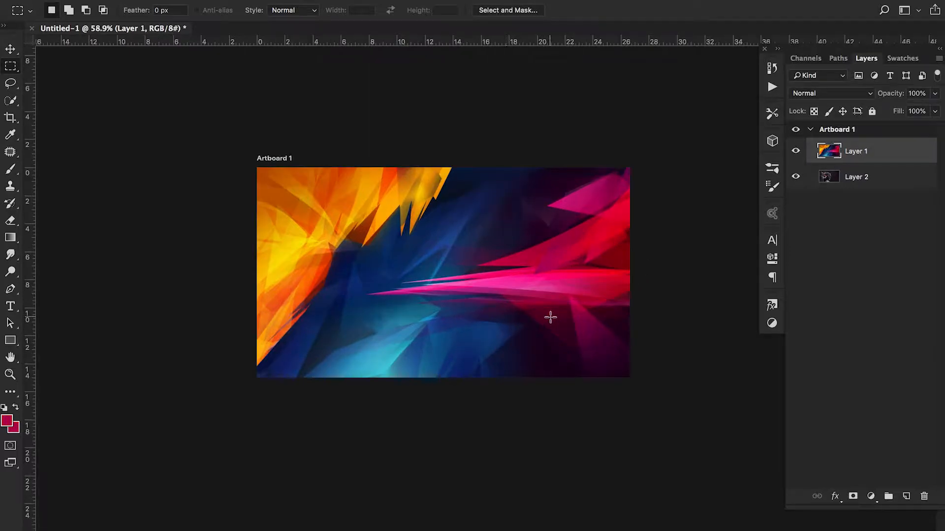
click(795, 152)
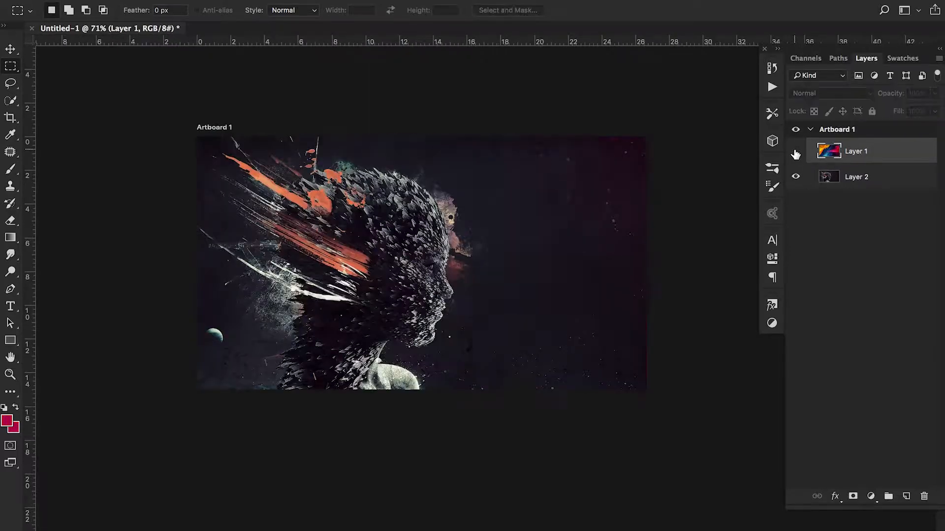
click(829, 179)
click(795, 178)
click(794, 178)
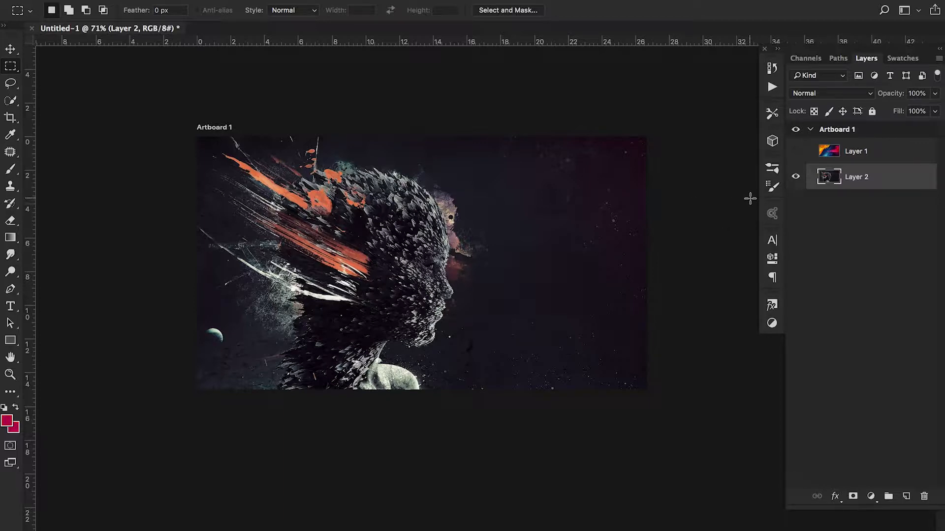
click(795, 152)
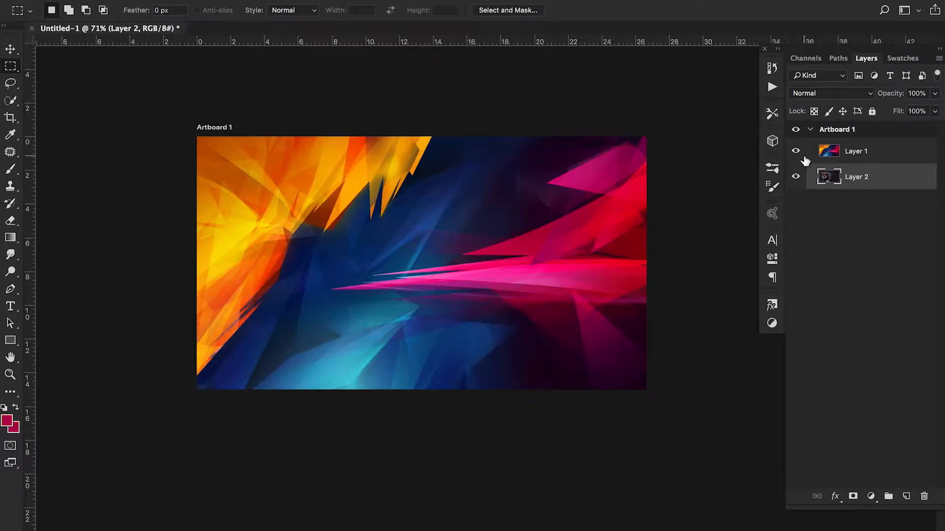
click(830, 153)
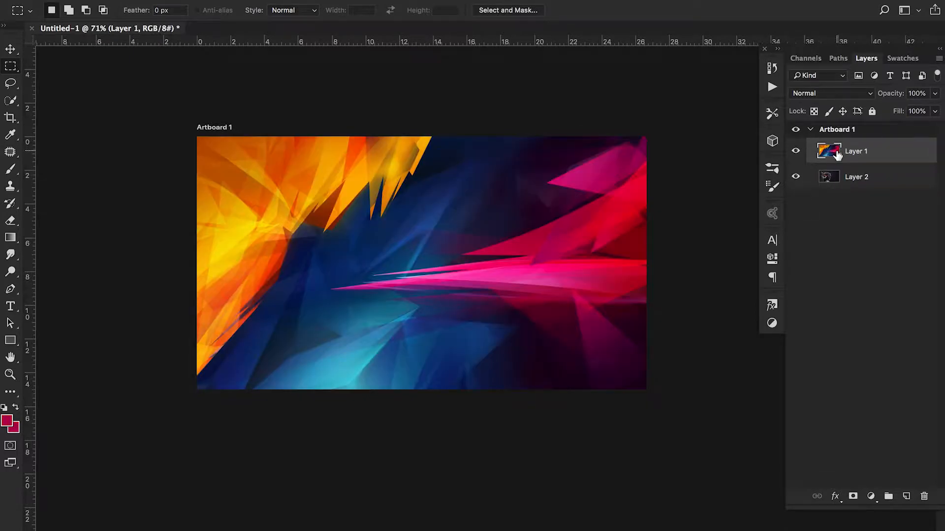
- Delete the existing Red copy channel from the document
click(806, 58)
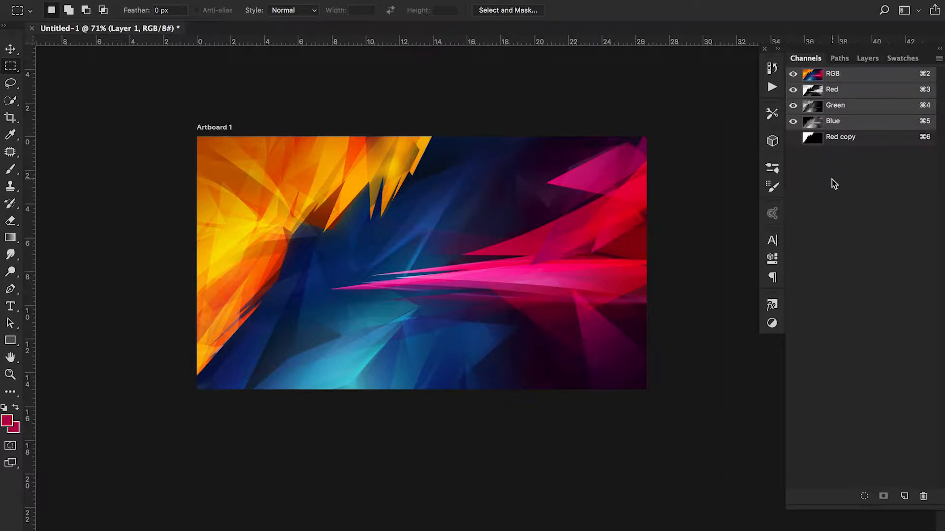
click(823, 143)
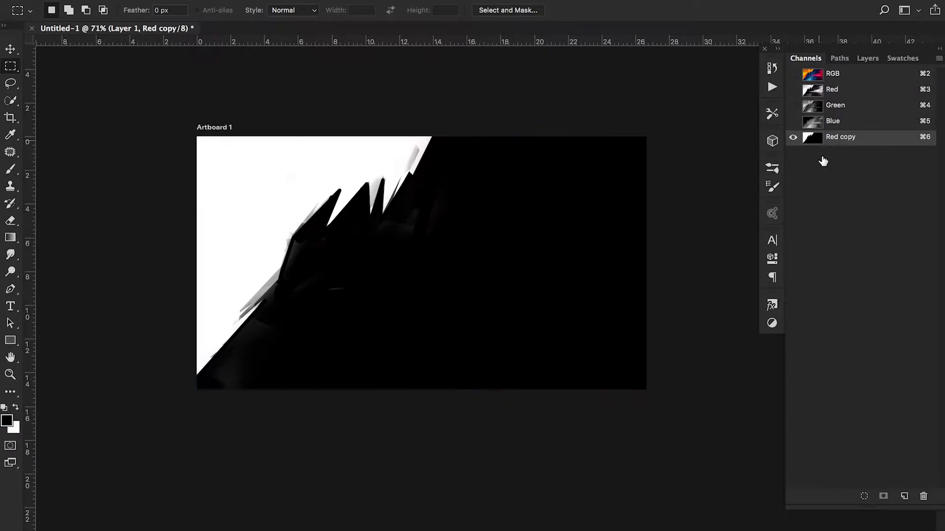
click(924, 496)
click(571, 183)
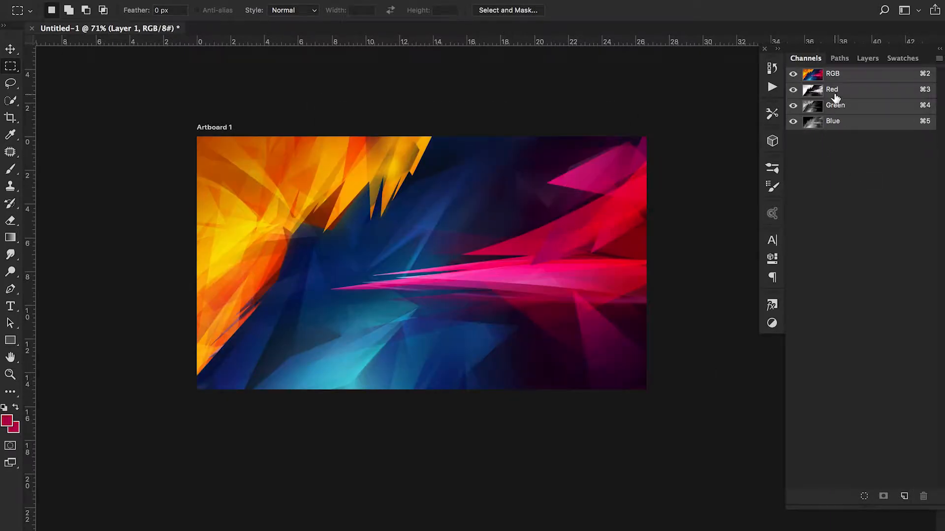
- Compare the Red, Green and Blue channels individually, and return to the RGB composite and the layer list
click(821, 91)
click(819, 107)
click(820, 122)
click(814, 92)
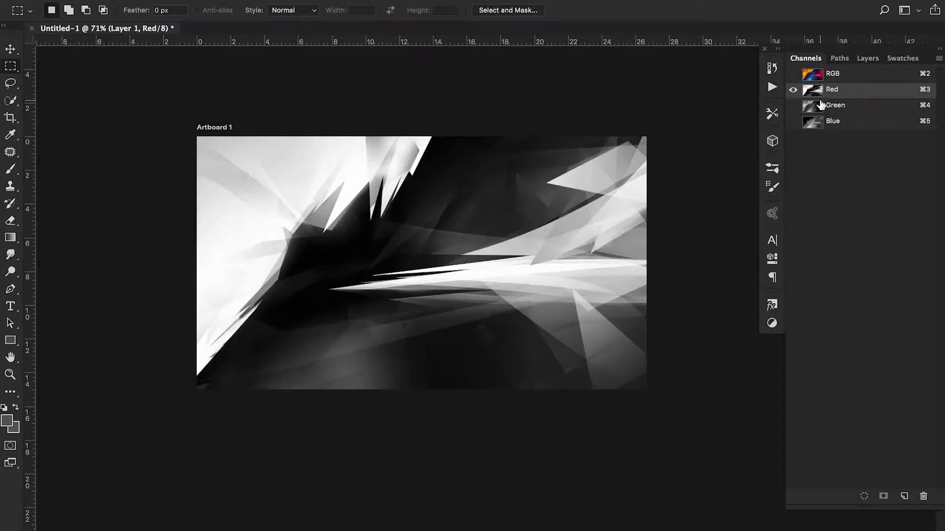
click(814, 101)
click(814, 91)
click(874, 58)
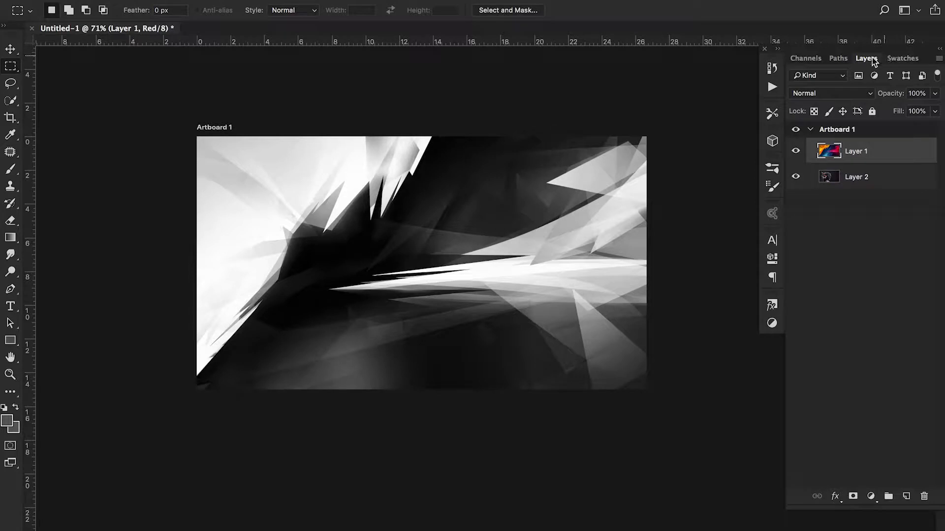
click(807, 60)
click(818, 76)
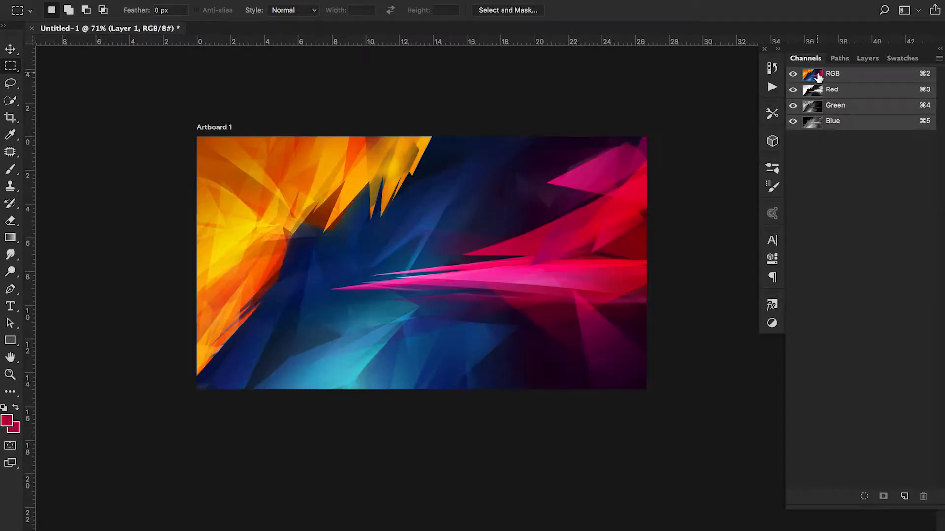
click(880, 57)
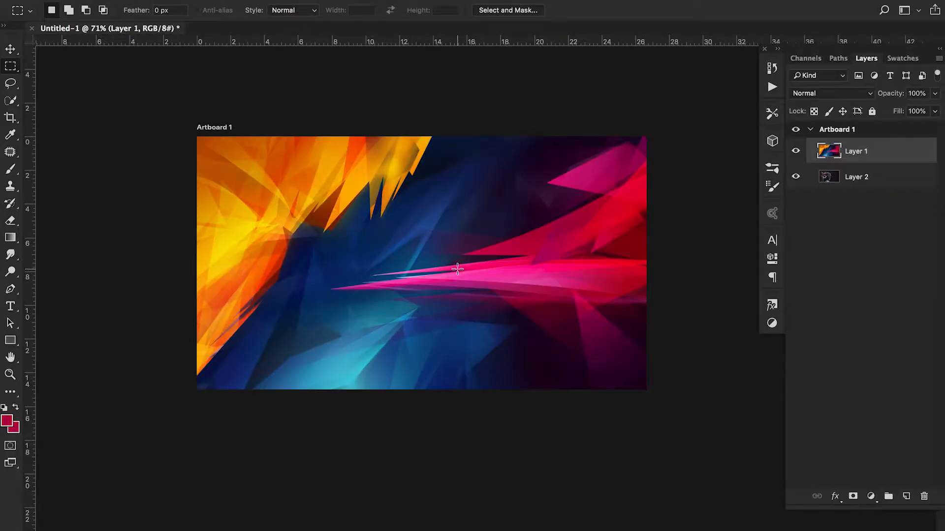
scroll(457, 261, up, 10)
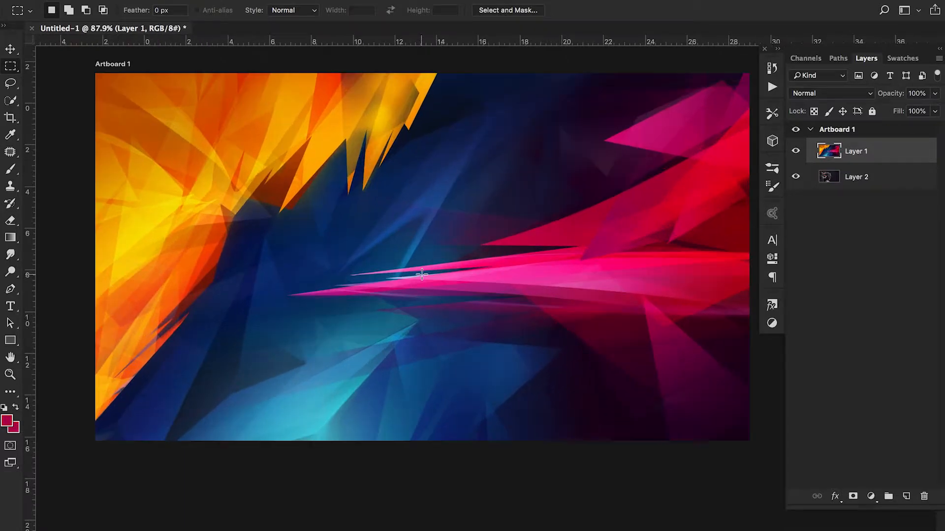
scroll(424, 273, down, 6)
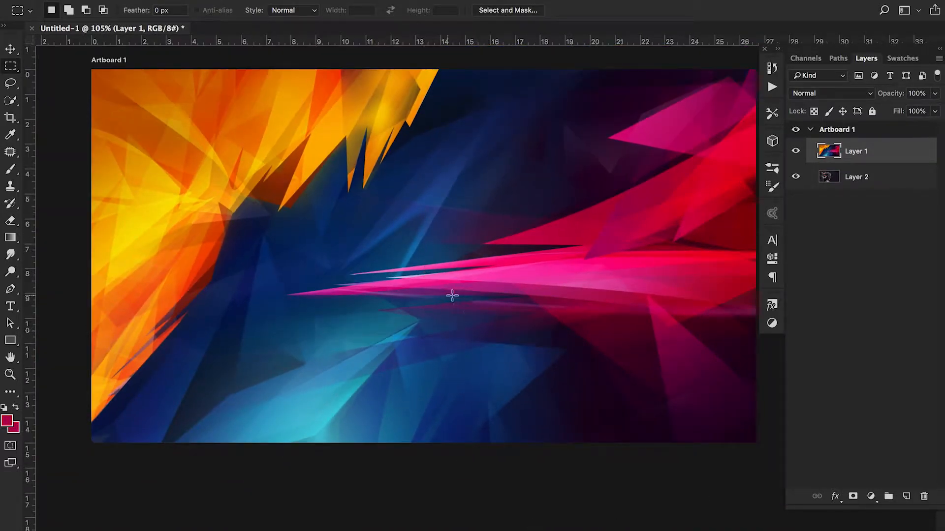
scroll(459, 295, down, 1)
scroll(459, 295, down, 1)
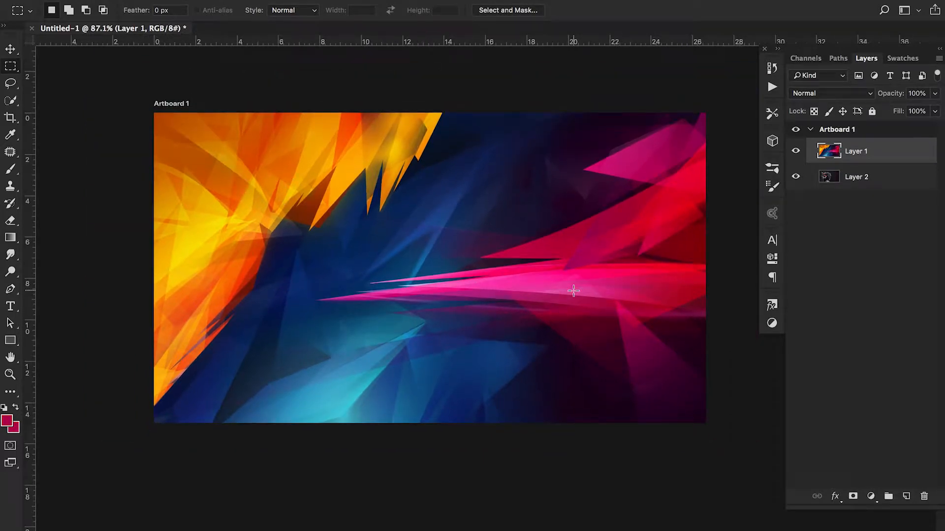
scroll(574, 290, down, 2)
scroll(575, 289, up, 4)
scroll(576, 288, down, 1)
scroll(576, 289, down, 1)
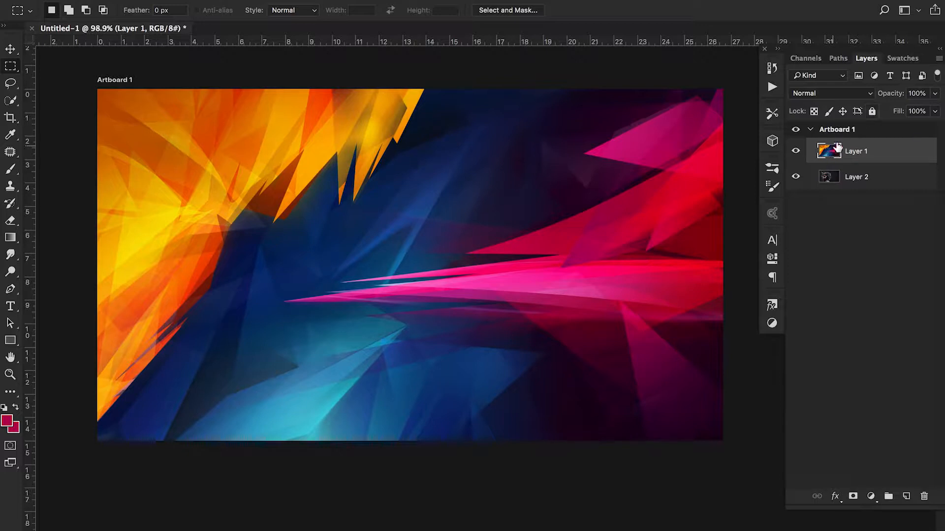
- Check the contrast of Layer 1 in the Blue and Green channels, and isolate the Red channel
click(807, 59)
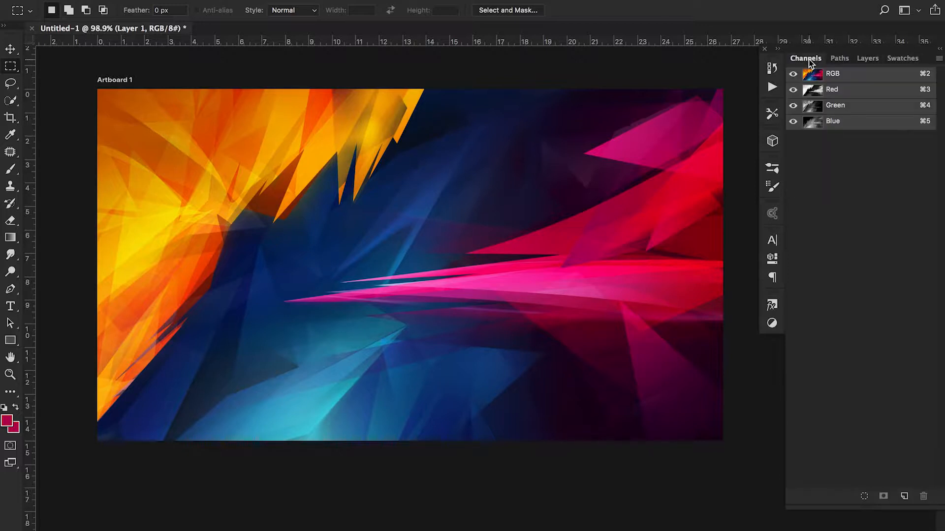
click(818, 122)
click(818, 107)
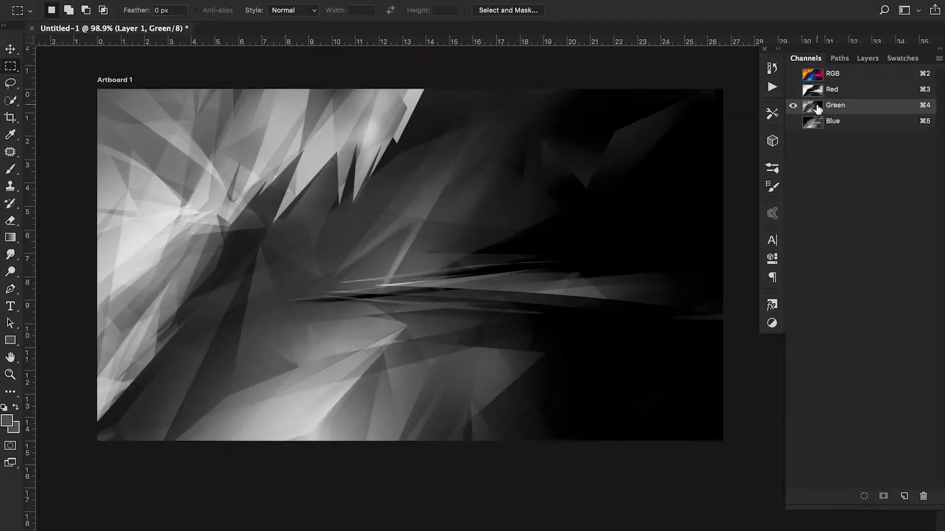
click(818, 94)
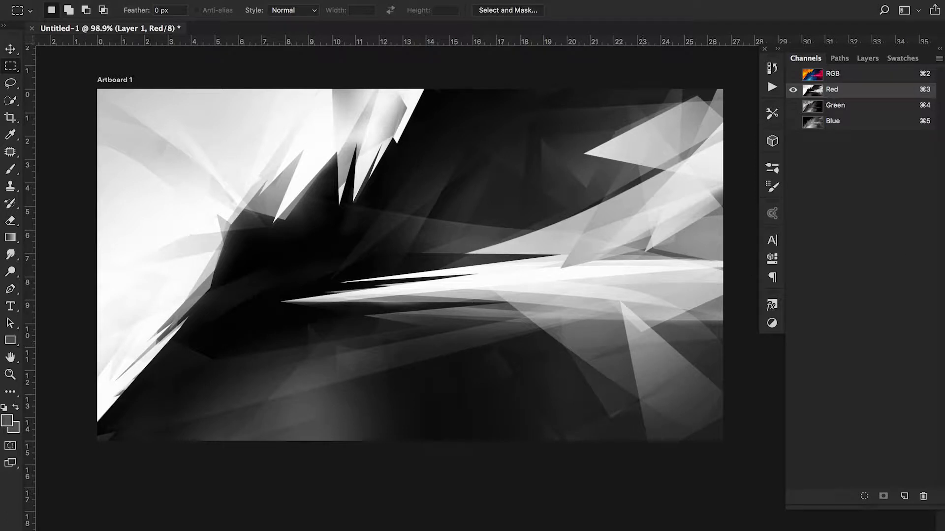
- Duplicate the Red channel as Red copy in the same document and display only the copy
click(905, 497)
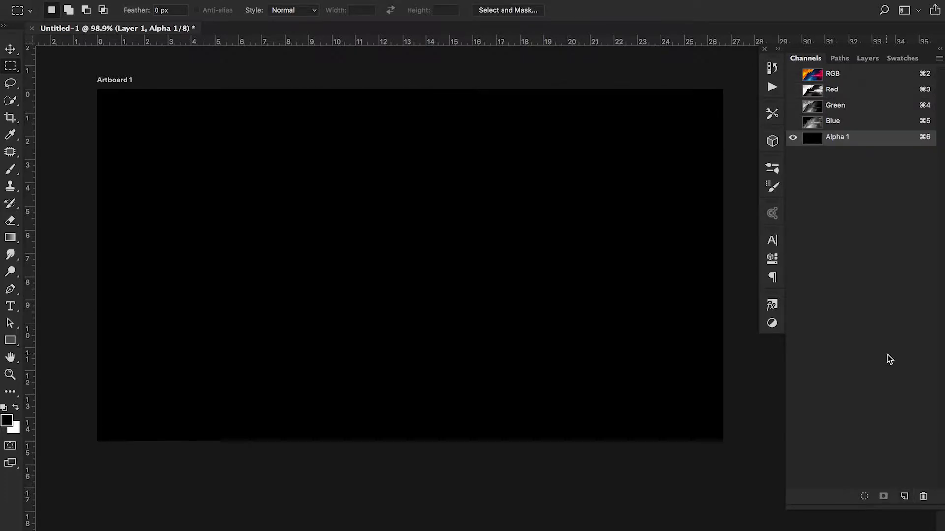
key(super+z)
right_click(840, 92)
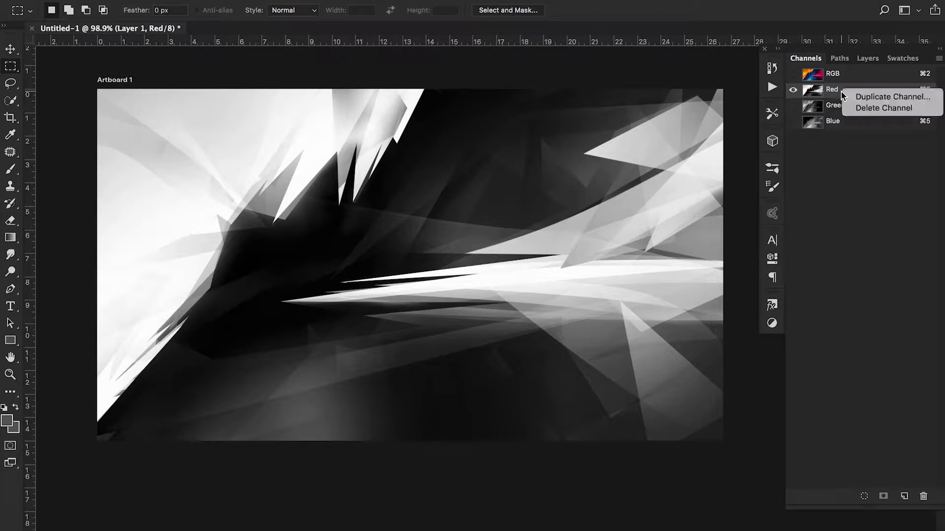
click(879, 97)
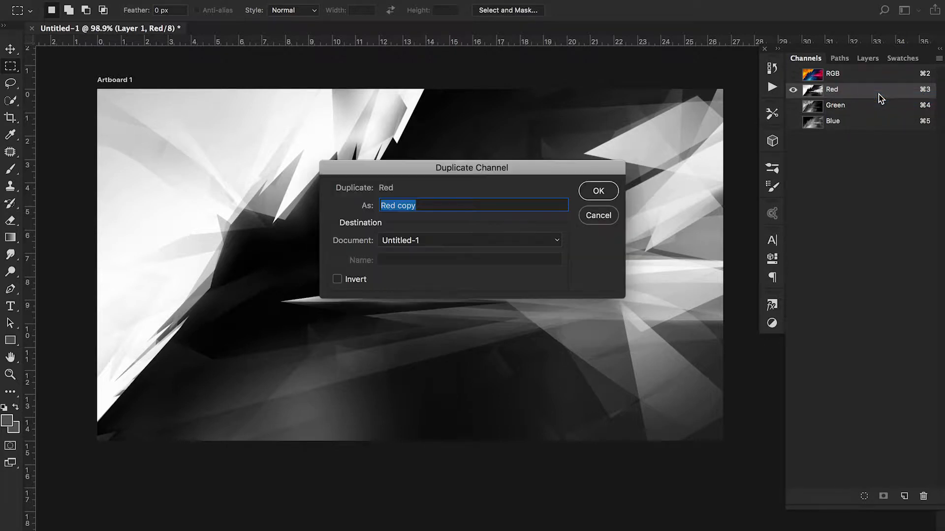
click(606, 194)
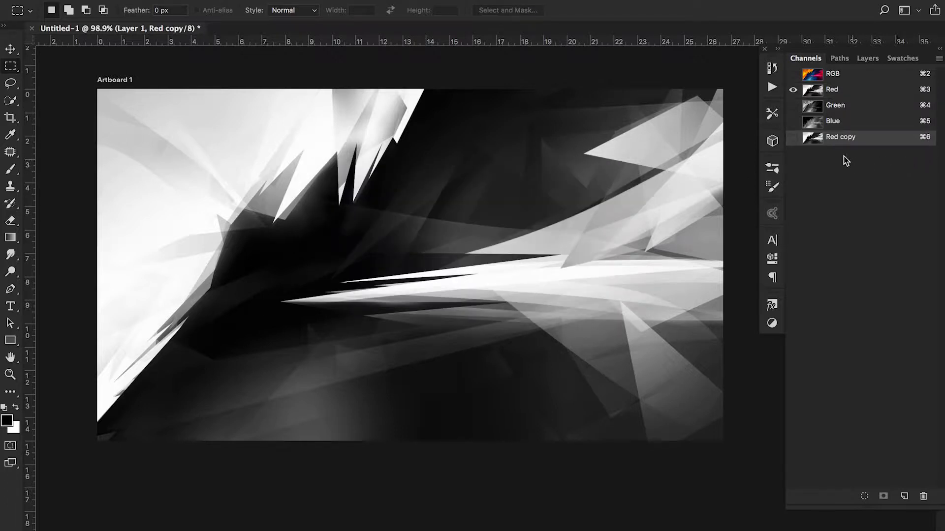
click(793, 137)
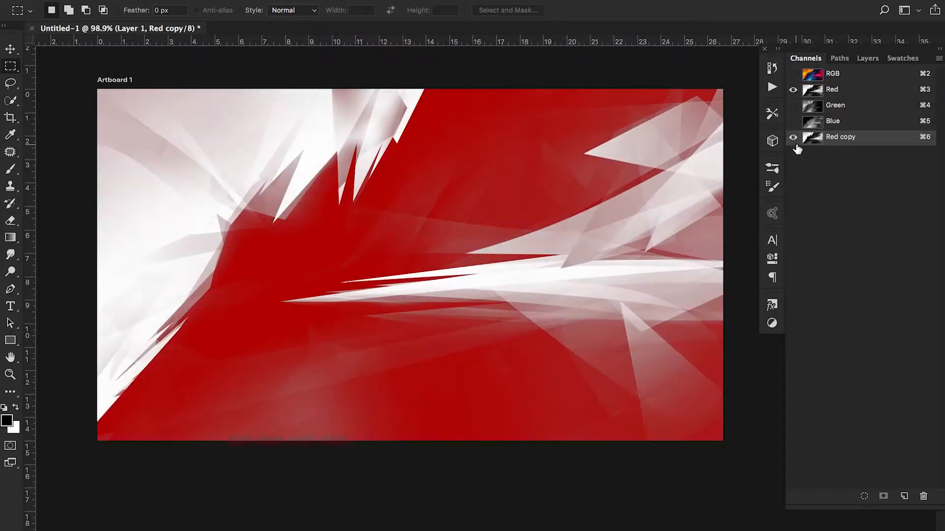
click(793, 90)
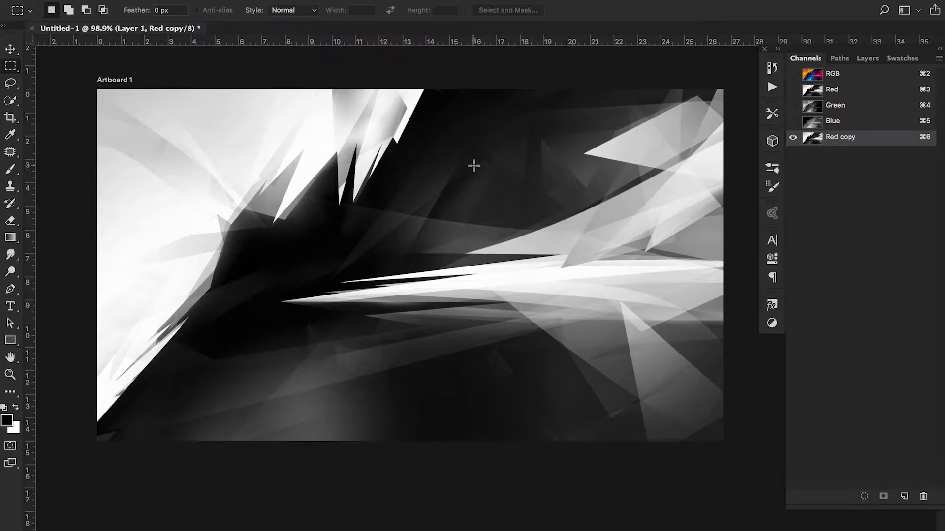
- Open Levels on the Red copy channel and set its input levels to 63, 1.03 and 212
mouse_move(431, 522)
key(super+l)
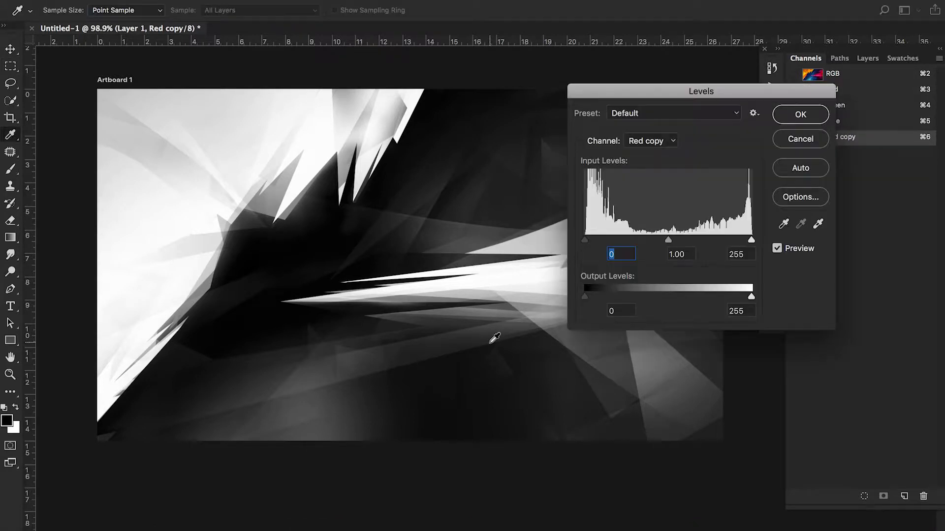
drag(727, 89, 639, 62)
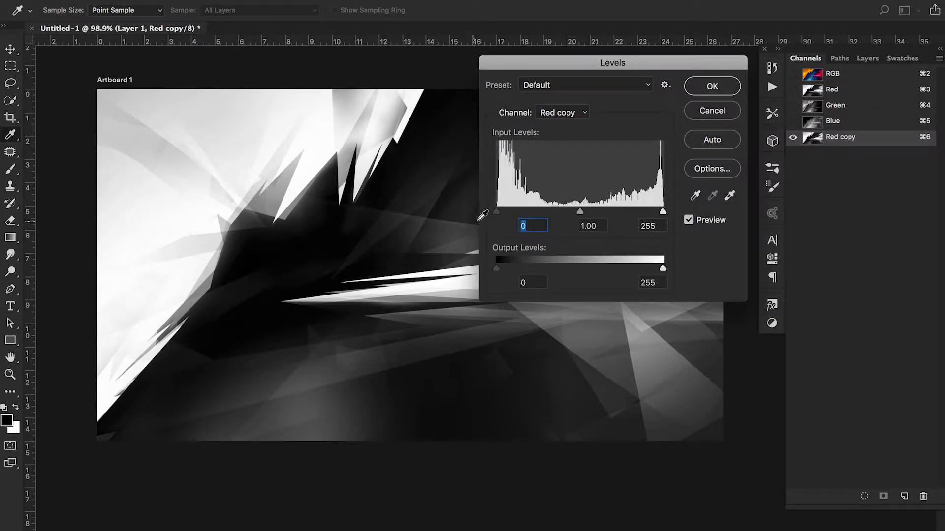
drag(498, 213, 540, 220)
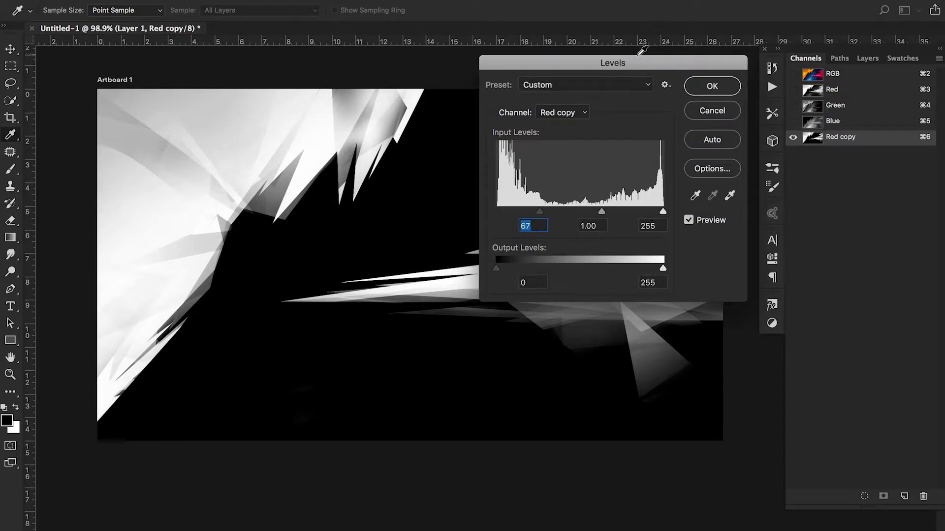
drag(643, 62, 385, 328)
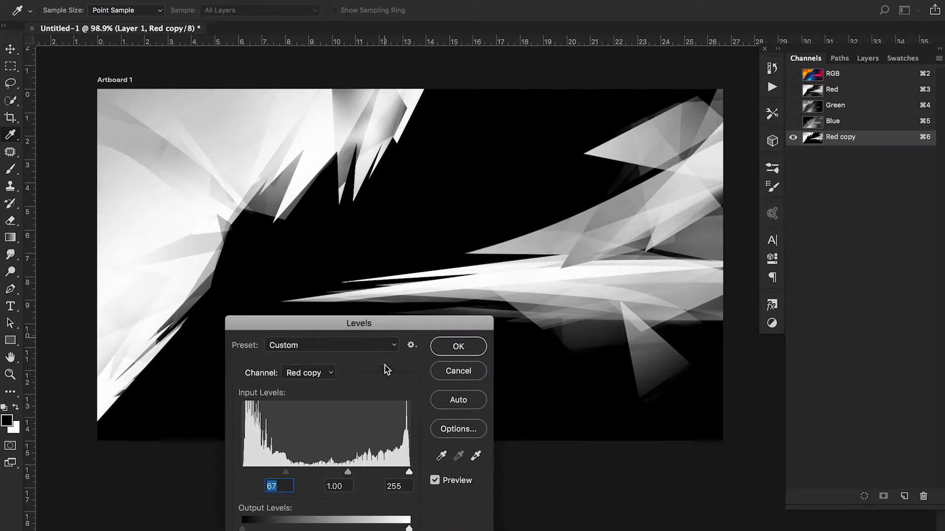
mouse_move(285, 474)
mouse_down()
mouse_move(246, 469)
mouse_move(286, 484)
mouse_up()
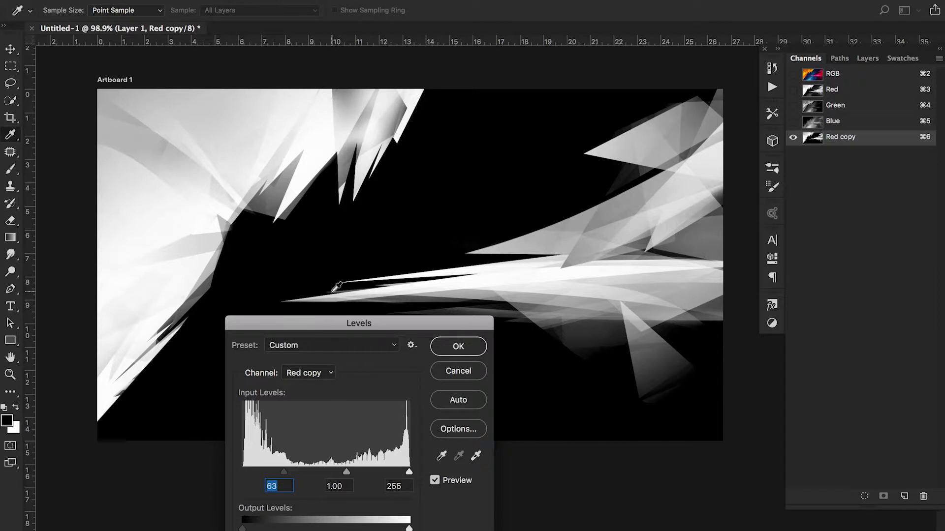
drag(408, 472, 332, 478)
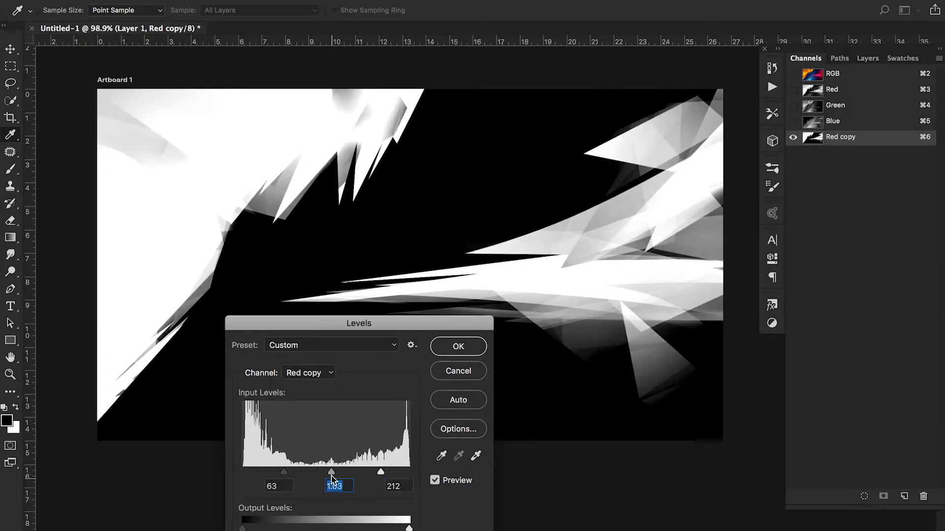
- Sample a white point of 229 in the upper-left shards and a black point of 69 in the dark lower area, and apply Levels
drag(392, 328, 542, 368)
click(627, 494)
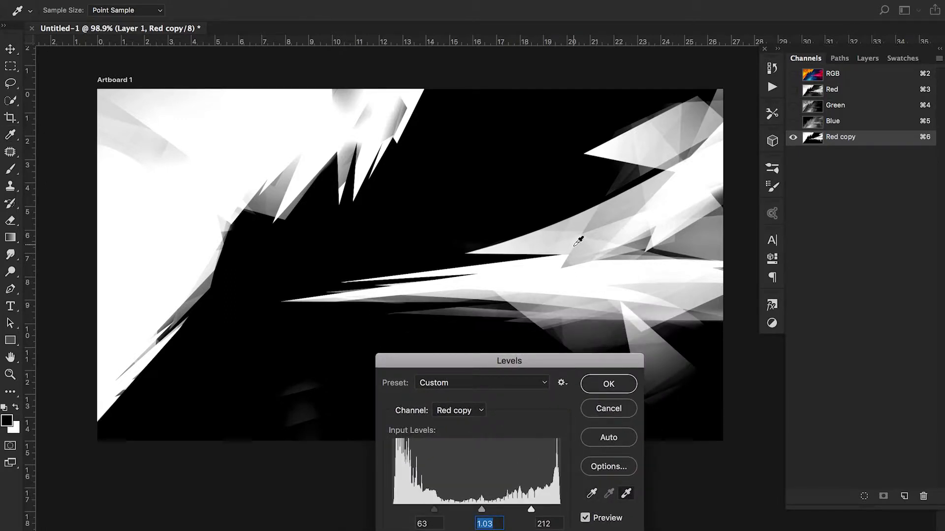
click(555, 276)
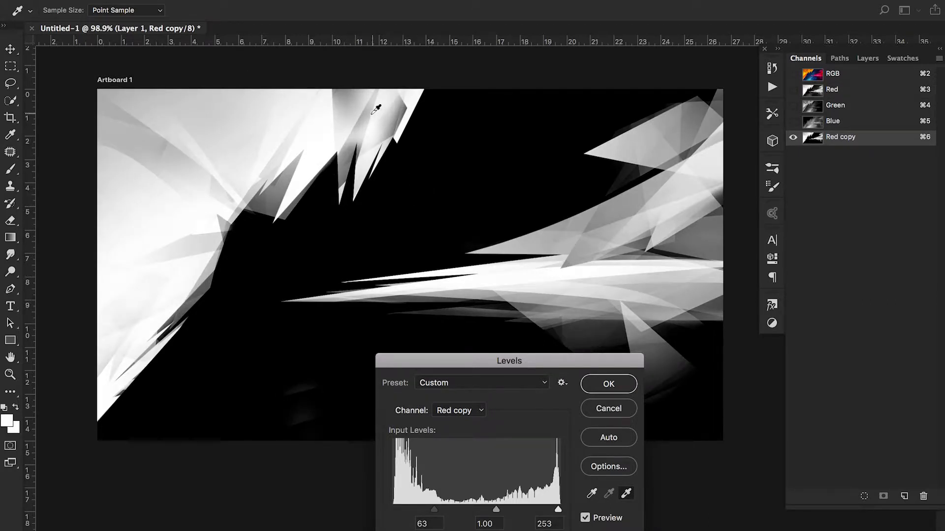
click(350, 119)
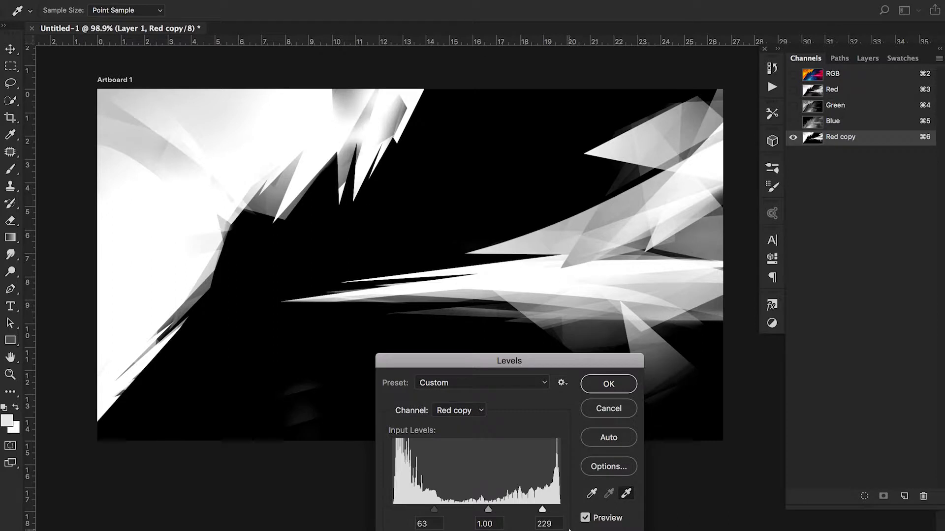
click(592, 493)
click(305, 410)
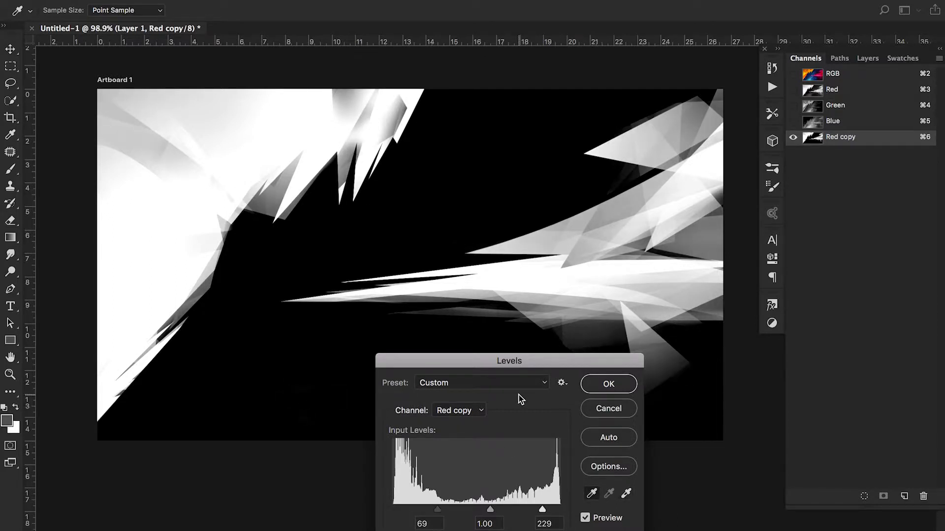
drag(523, 361, 507, 250)
click(594, 274)
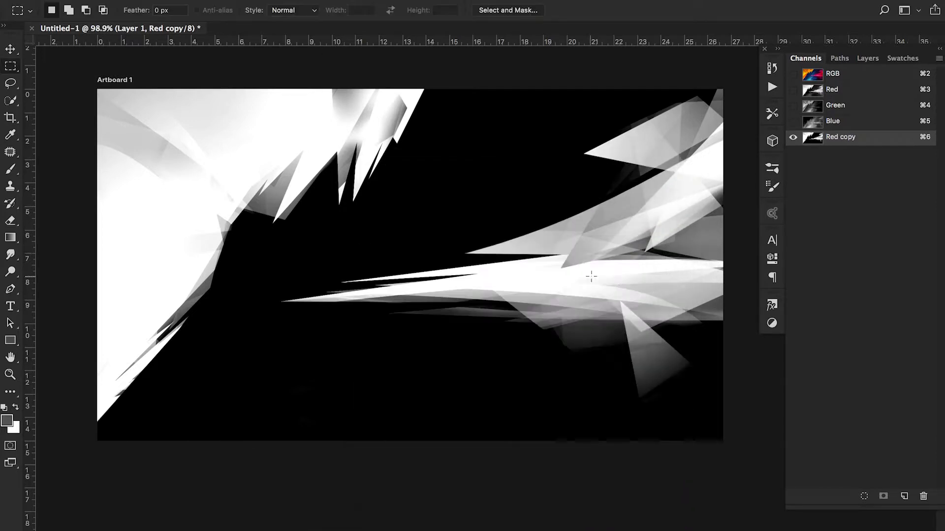
- Try loading the Red copy channel as a selection, and deselect it
right_click(850, 141)
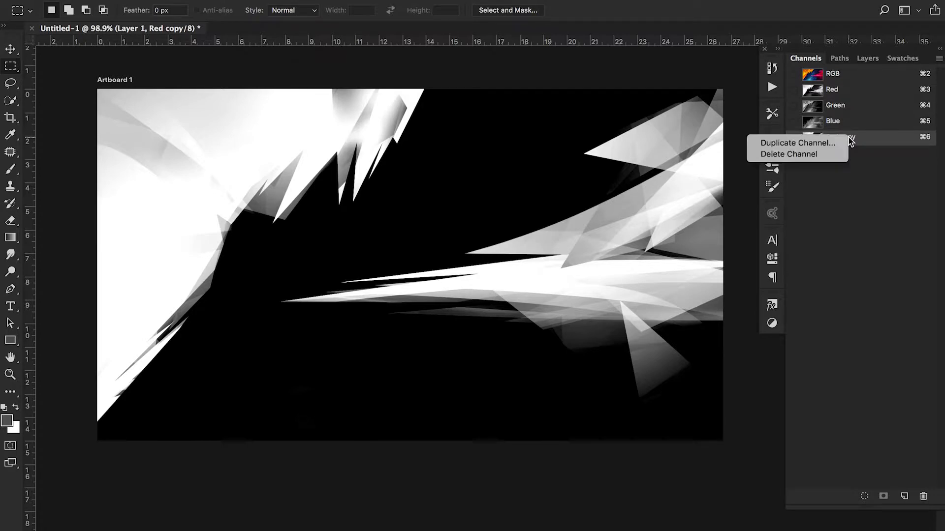
click(814, 271)
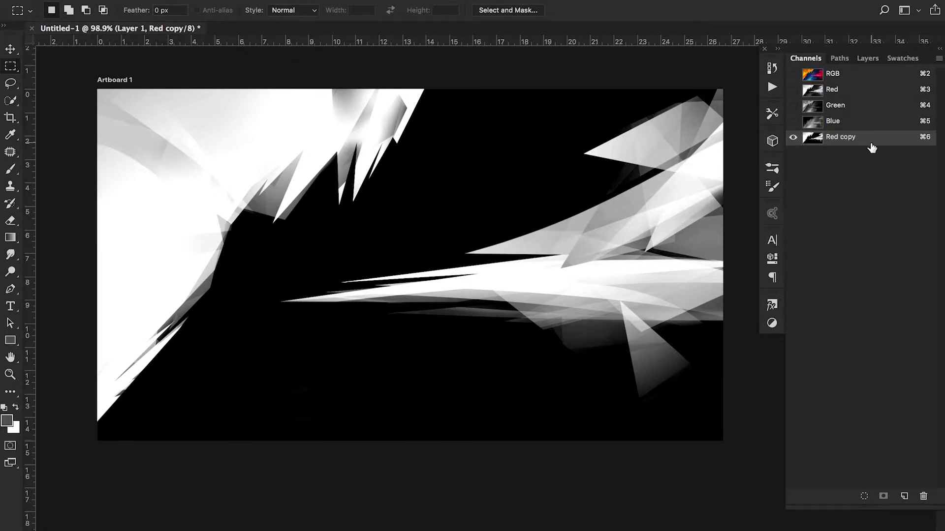
click(864, 502)
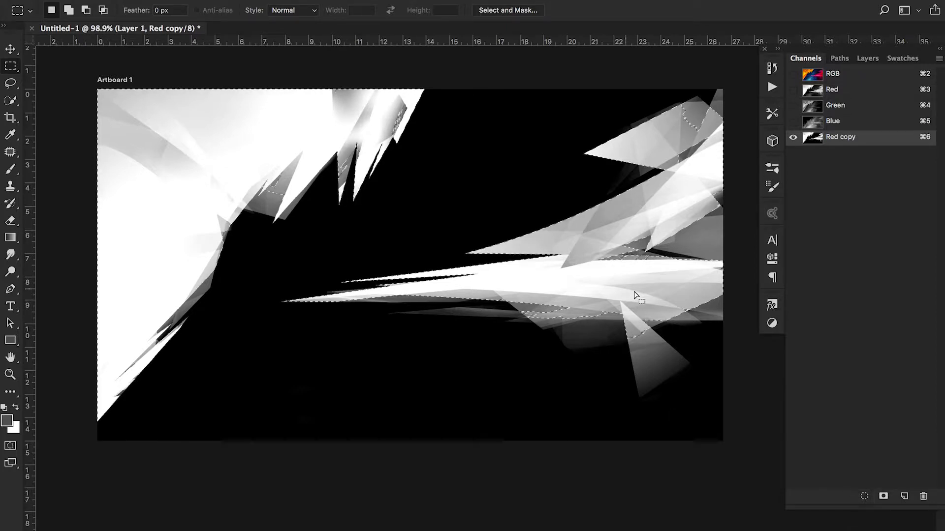
key(super+d)
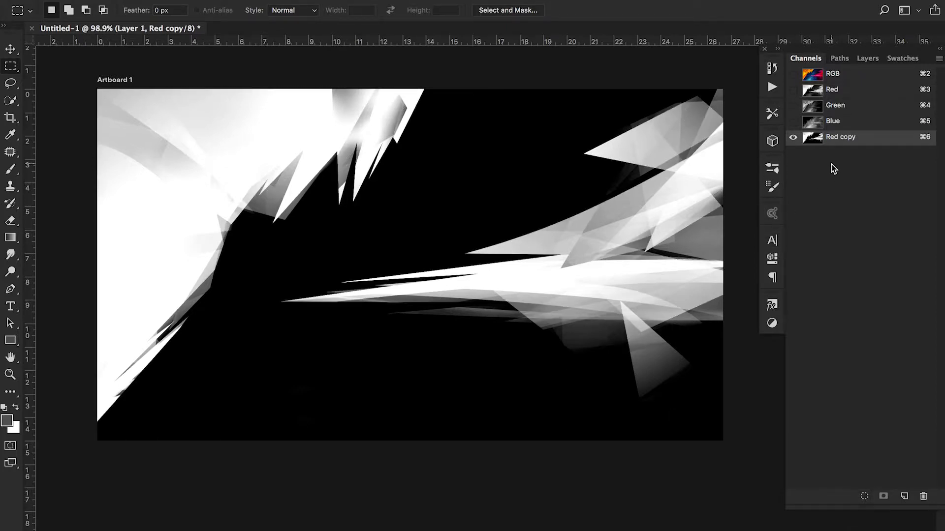
- Load the Red copy channel as a selection and add it as a layer mask on Layer 1
super+click(816, 143)
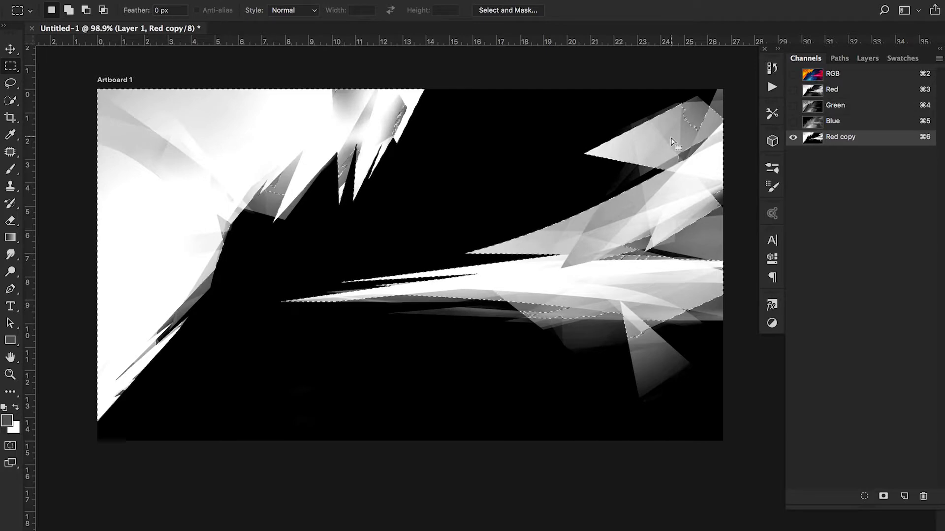
click(868, 58)
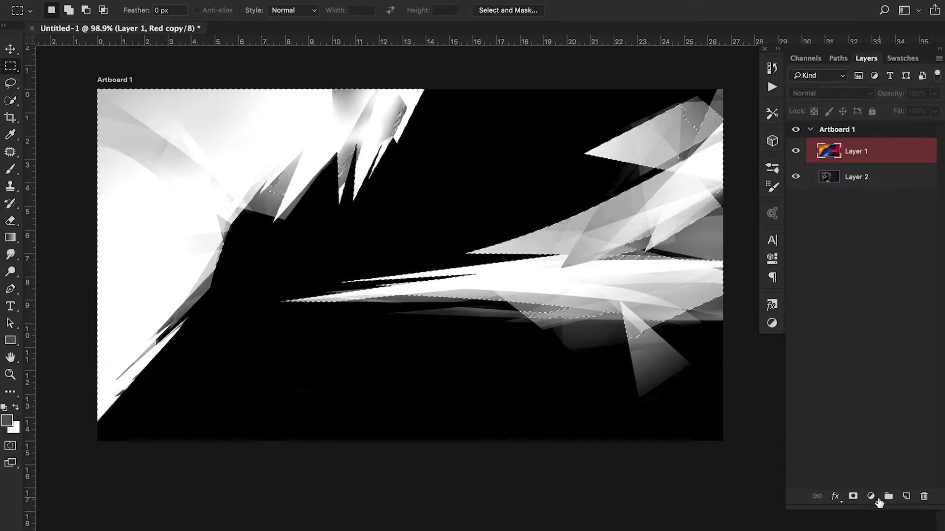
click(853, 497)
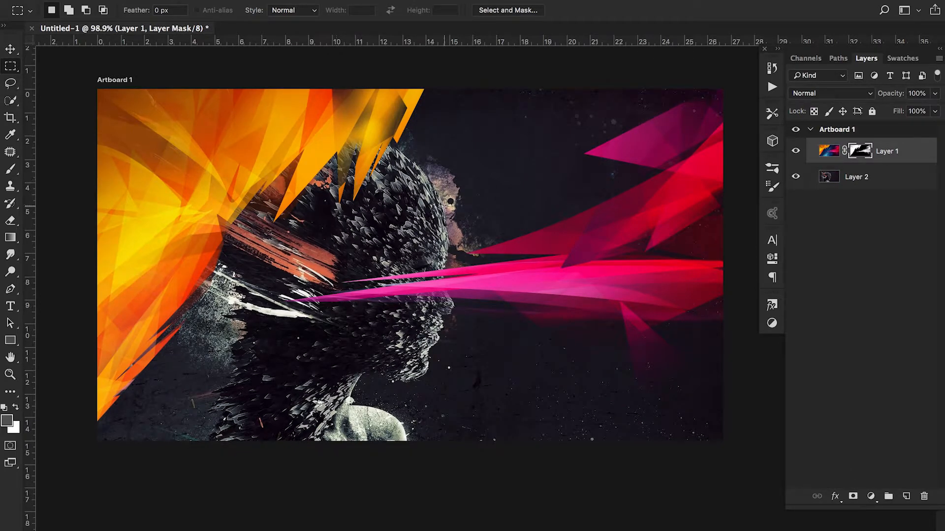
- Compare the composite with the masked Layer 1 hidden and shown, leaving the layer visible
scroll(441, 276, down, 6)
scroll(441, 276, up, 9)
scroll(441, 276, down, 7)
scroll(440, 276, up, 4)
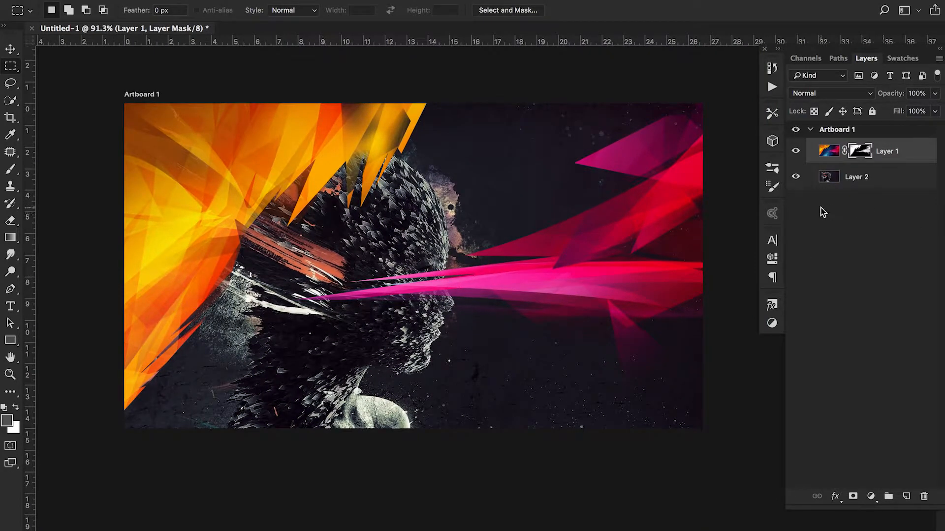
click(796, 152)
click(796, 152)
click(796, 152)
click(796, 152)
click(795, 152)
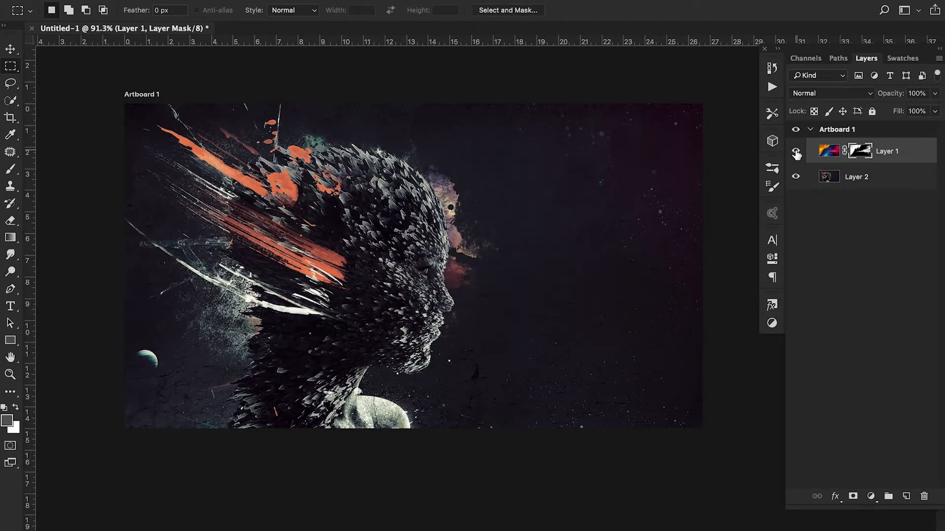
click(796, 152)
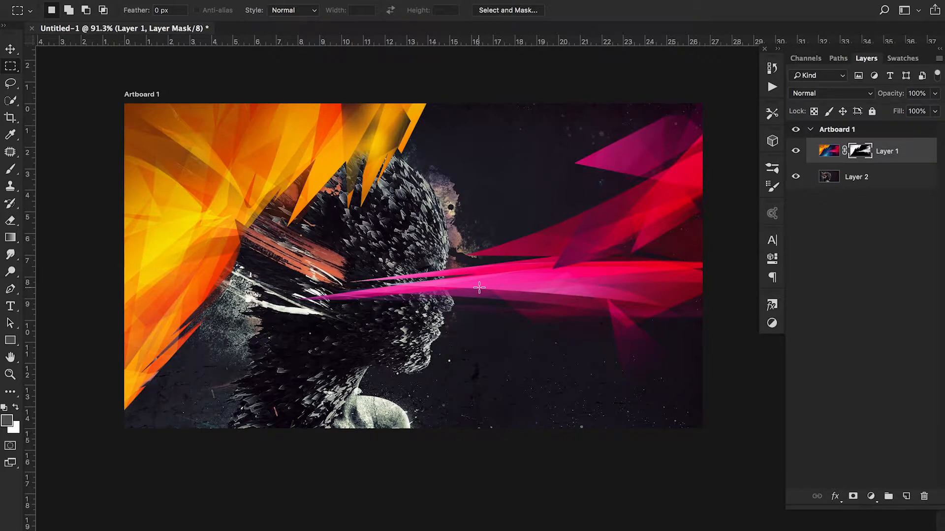
scroll(514, 260, up, 1)
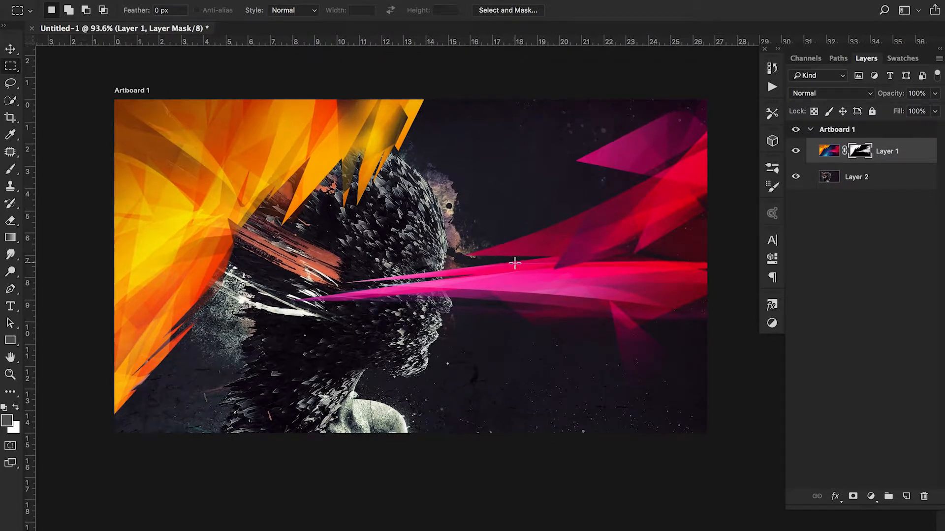
scroll(515, 264, up, 2)
scroll(514, 263, down, 3)
scroll(514, 263, up, 2)
scroll(515, 264, up, 2)
scroll(514, 264, down, 2)
scroll(514, 264, up, 2)
scroll(514, 264, down, 1)
scroll(515, 264, down, 1)
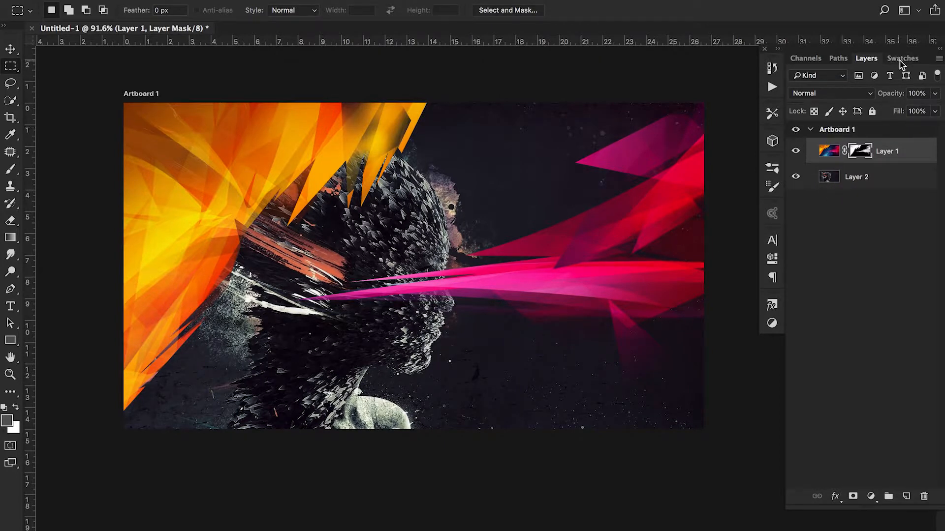
- Examine the Red channel on its own, restore the RGB composite, and overlay the Layer 1 Mask and Red copy channels
click(815, 60)
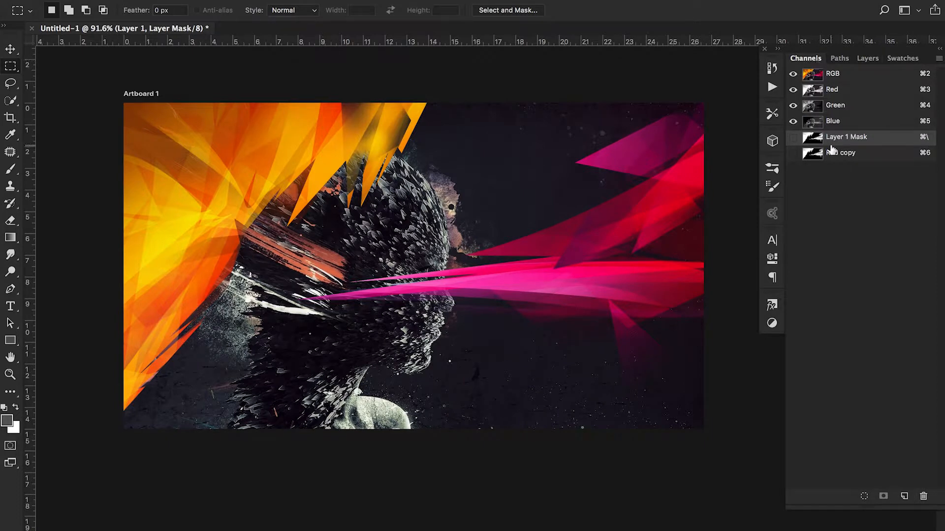
click(820, 95)
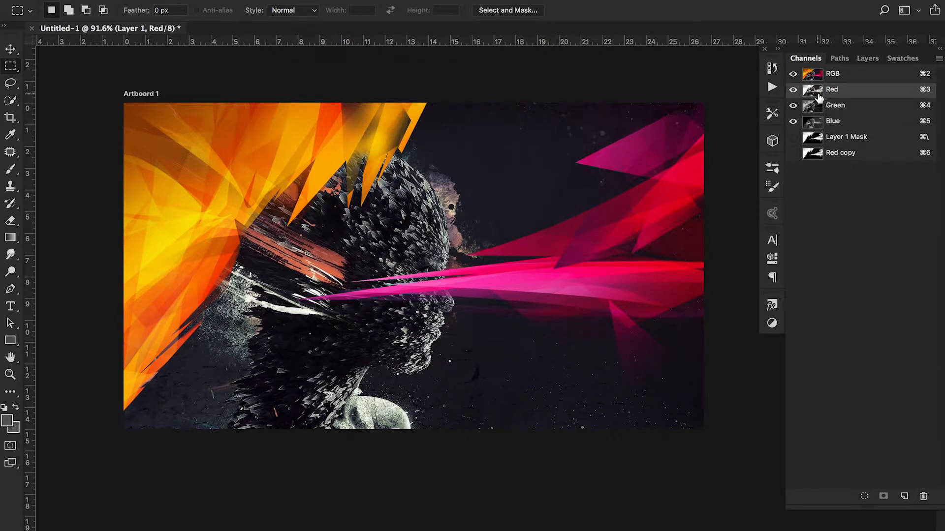
click(818, 109)
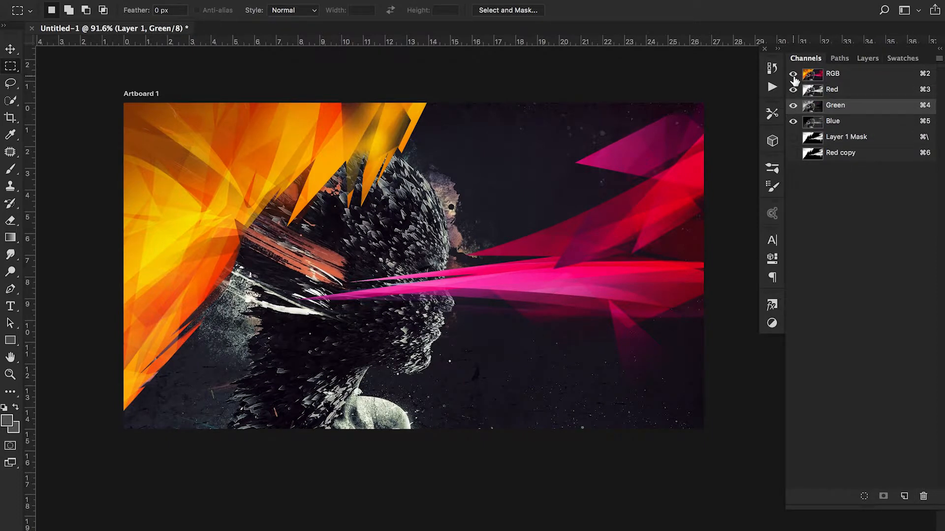
click(793, 121)
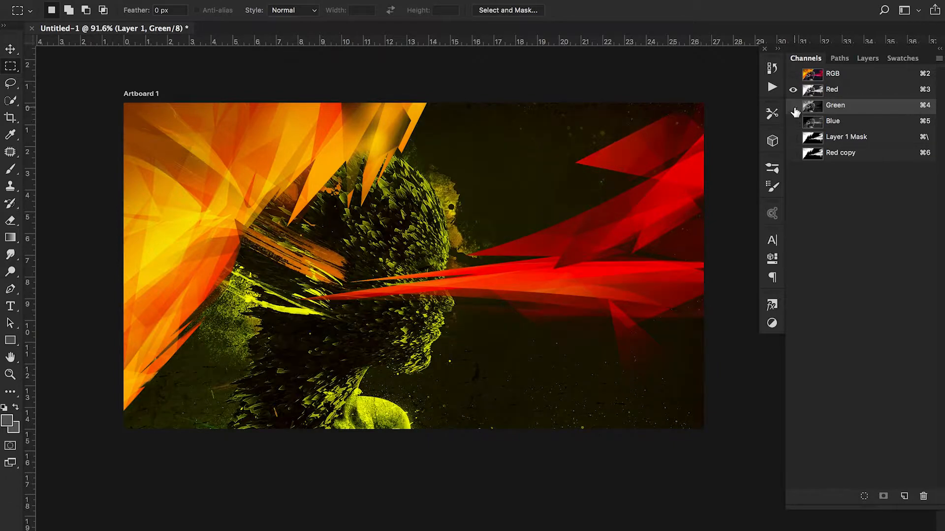
click(793, 106)
click(817, 90)
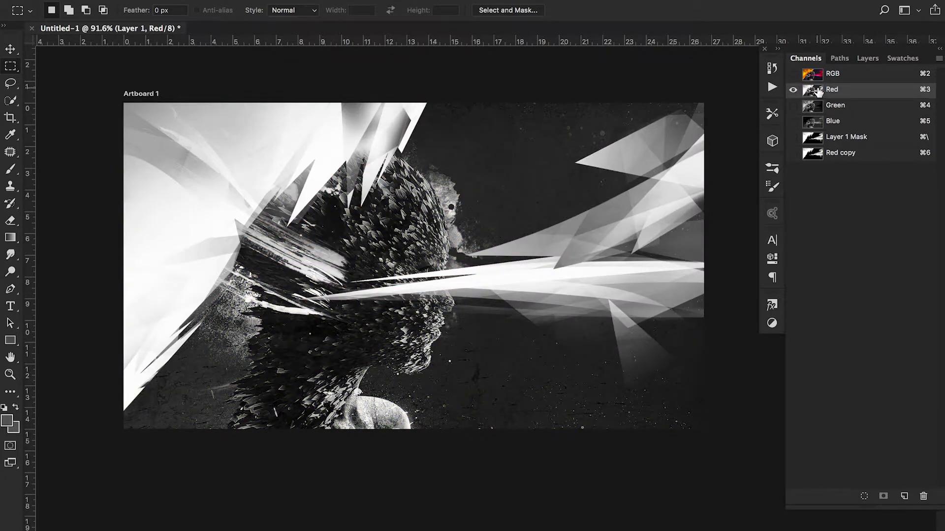
click(792, 105)
click(793, 121)
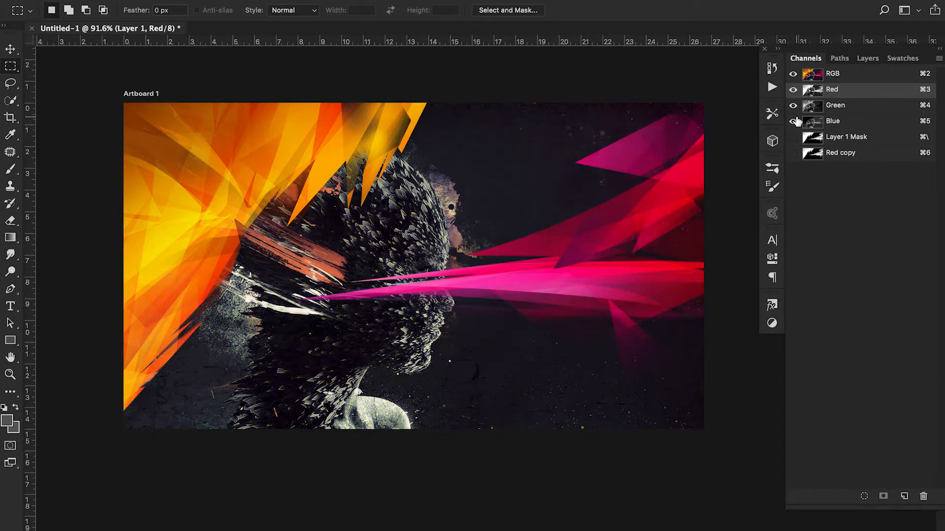
click(793, 137)
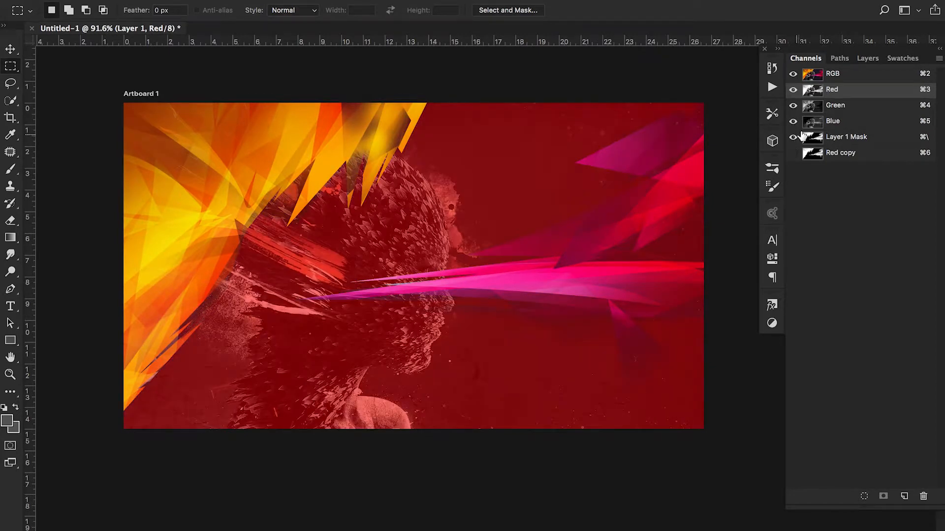
click(792, 152)
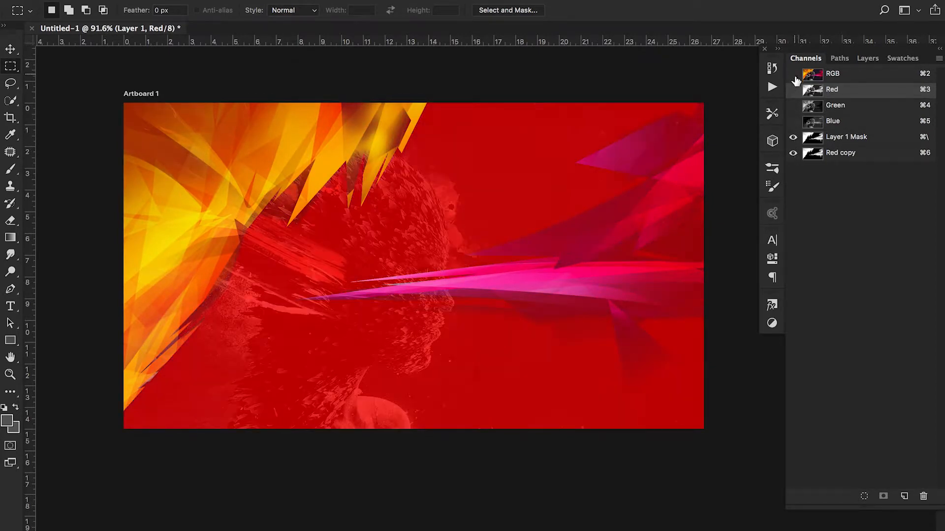
- Isolate the Red copy channel and delete it from the document
alt+click(793, 152)
click(813, 155)
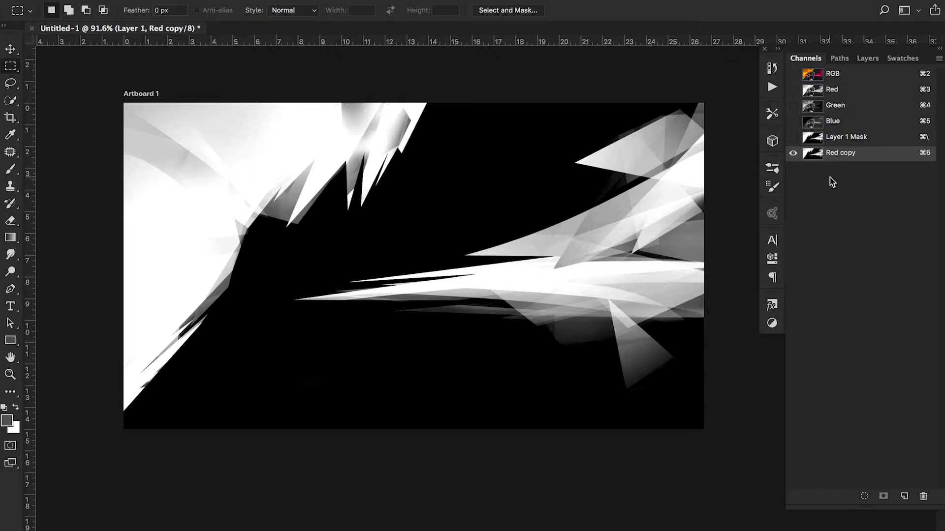
click(923, 496)
key(Return)
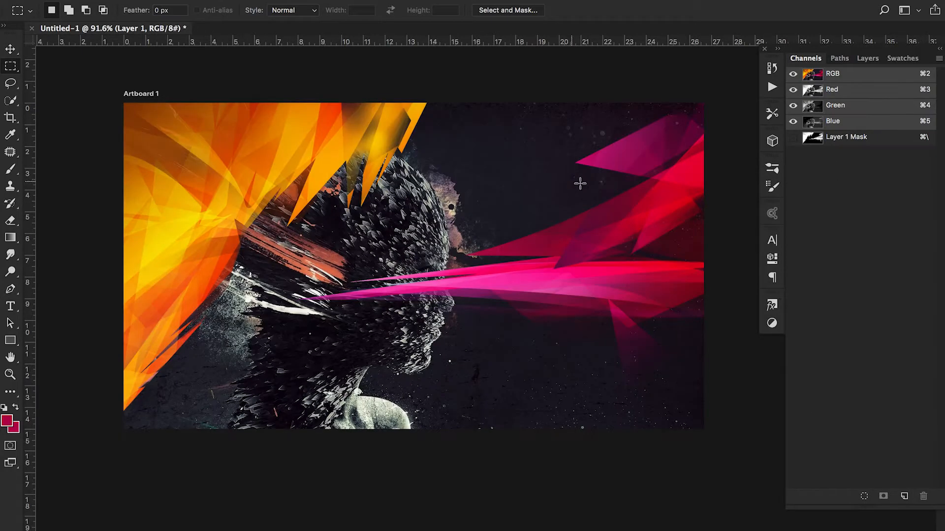
- Delete the Layer 1 Mask channel, removing the mask from Layer 1
click(836, 146)
click(792, 138)
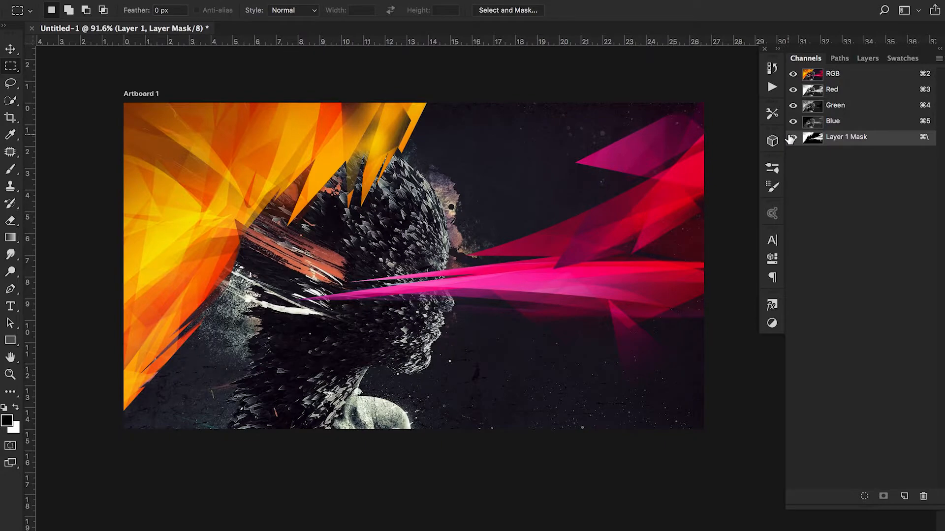
click(922, 499)
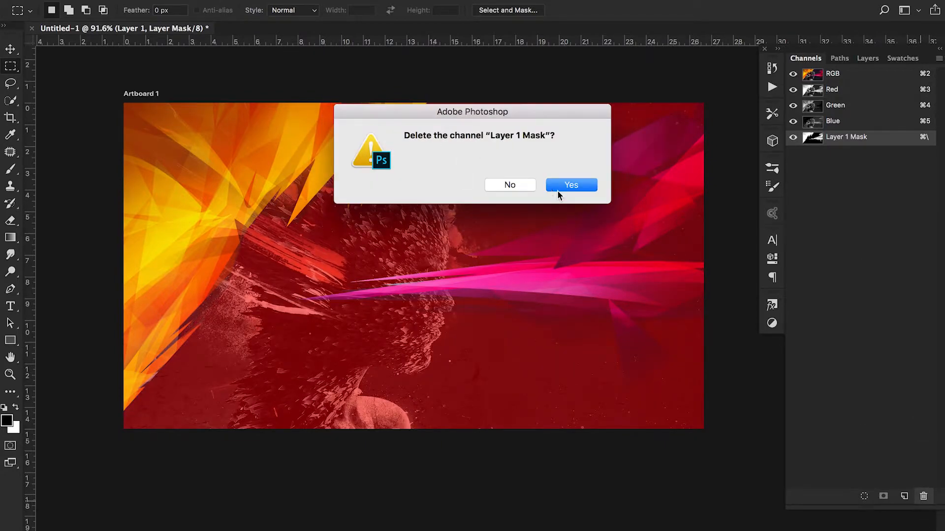
click(568, 185)
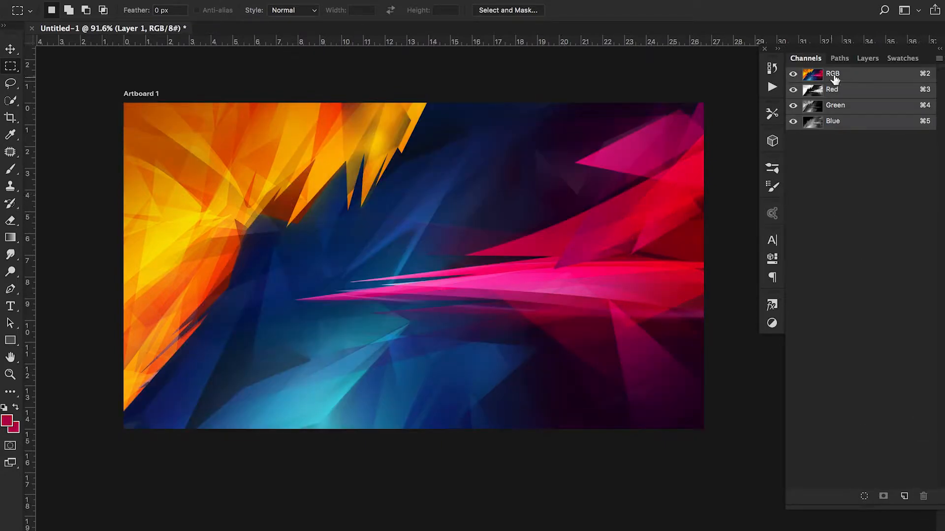
- Move Layer 2 above Layer 1 and compare the artwork with Layer 2 hidden and shown, leaving it visible
click(867, 59)
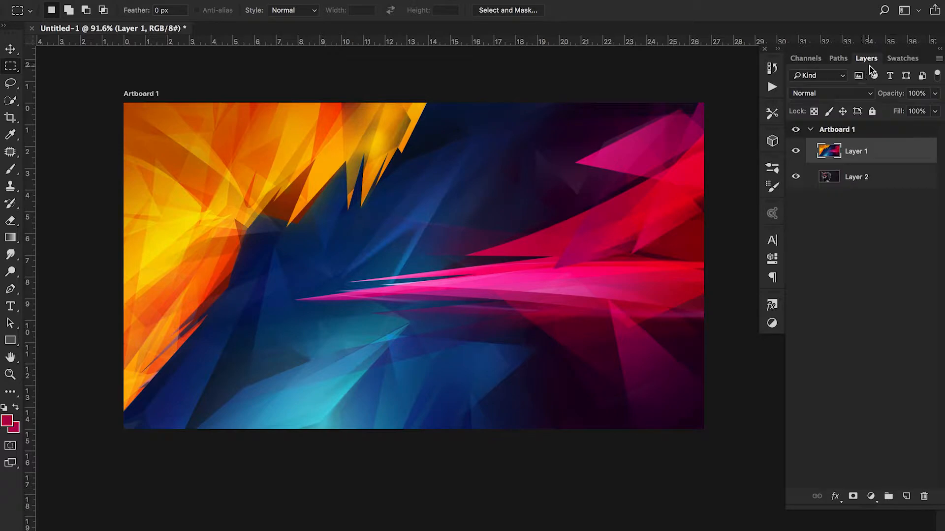
click(825, 211)
click(829, 180)
drag(830, 180, 830, 142)
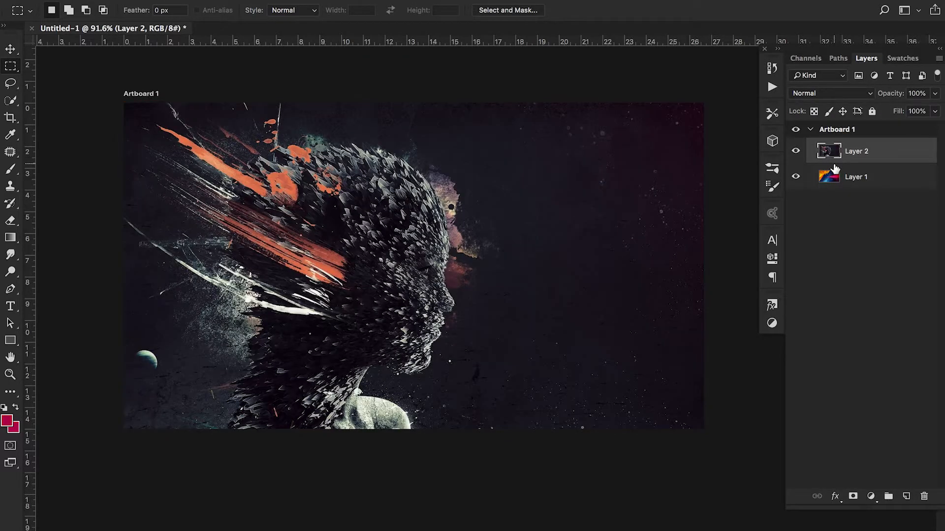
click(795, 153)
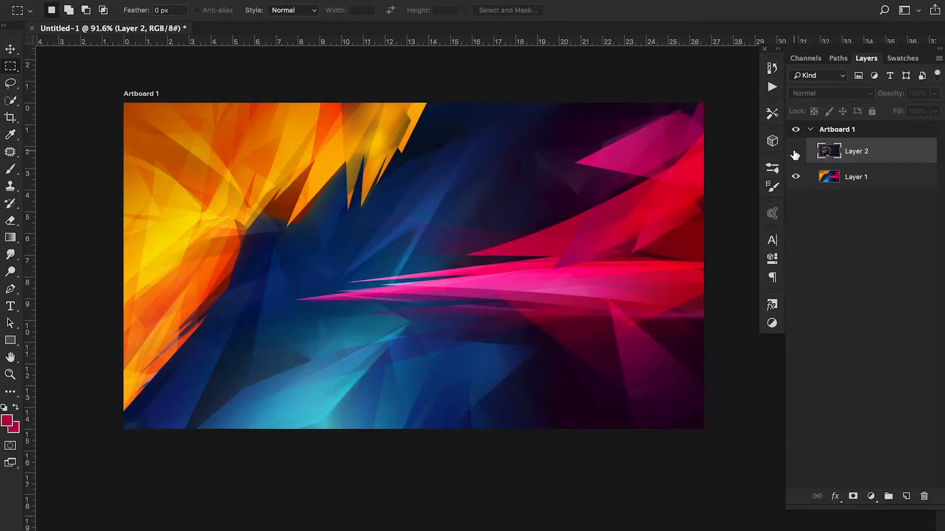
click(796, 155)
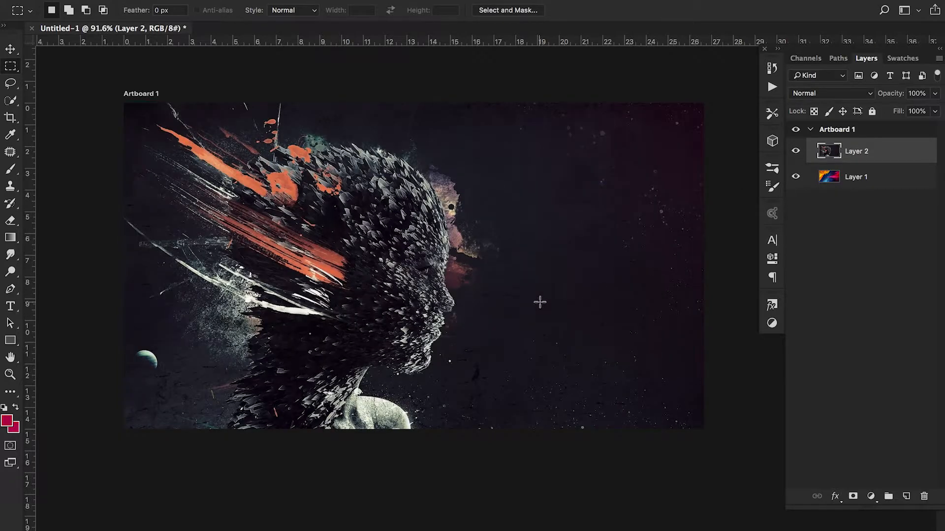
- Examine the Red, Green and Blue channels of Layer 2 one by one to compare their contrast
scroll(461, 278, up, 1)
drag(384, 325, 428, 315)
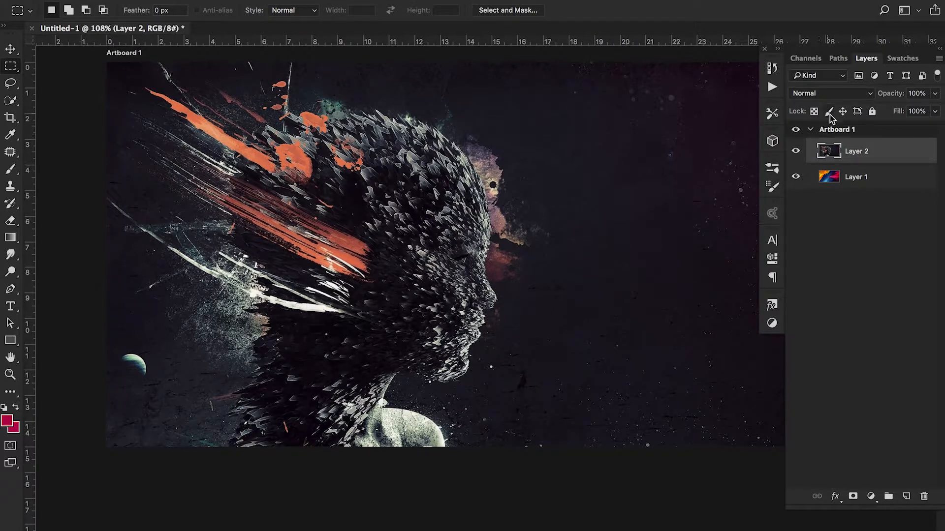
click(805, 59)
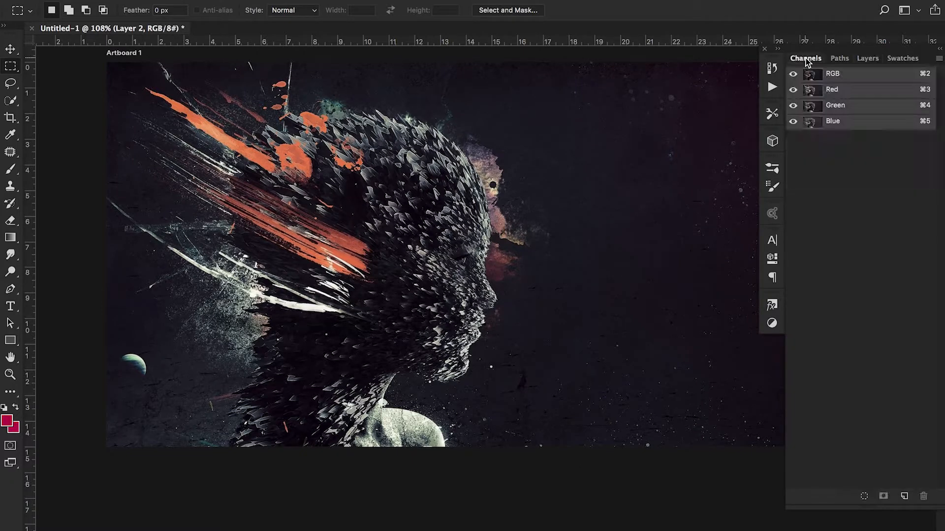
click(818, 92)
click(815, 80)
click(817, 91)
click(819, 107)
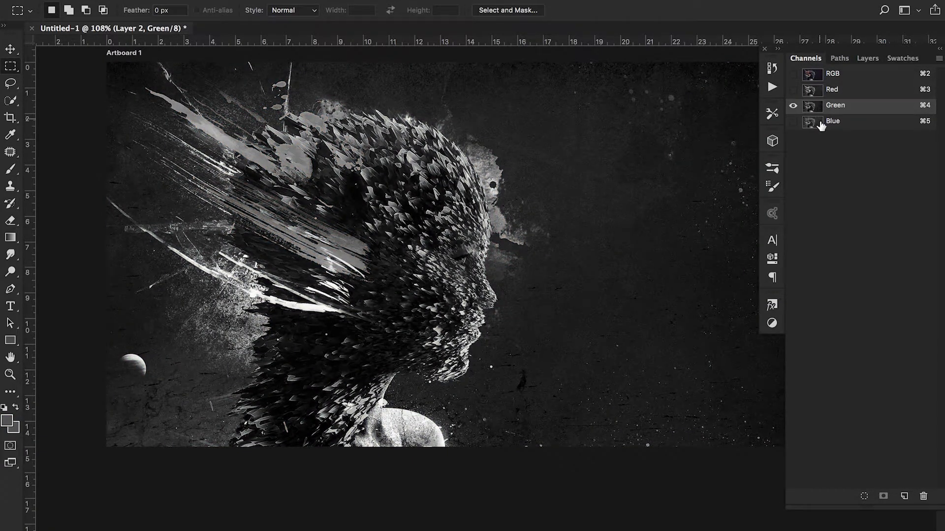
click(820, 124)
- Duplicate the Green channel as Green copy and show only that copy in the document
click(816, 106)
right_click(846, 111)
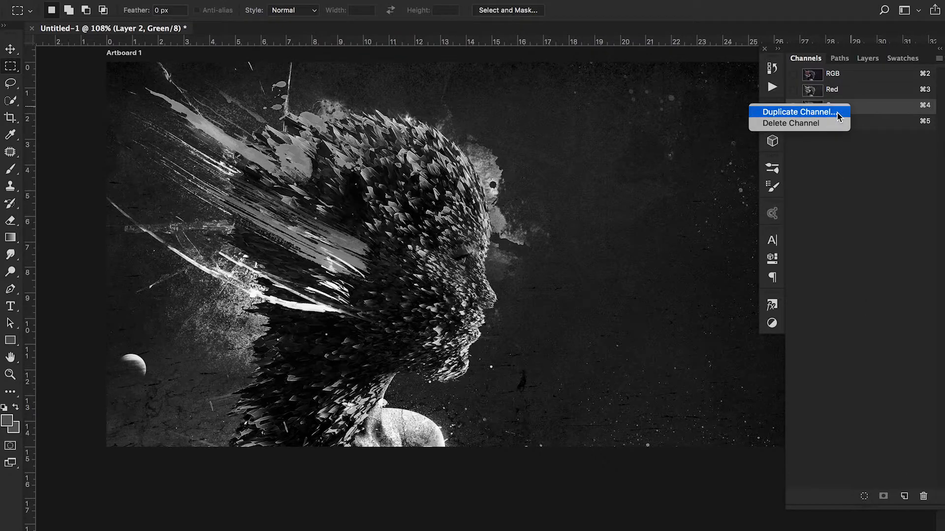
click(837, 115)
click(605, 192)
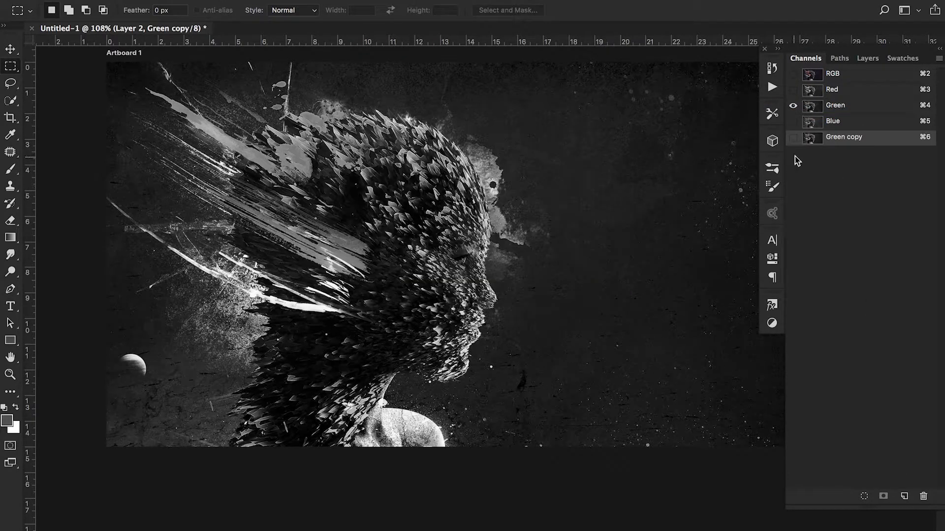
click(793, 137)
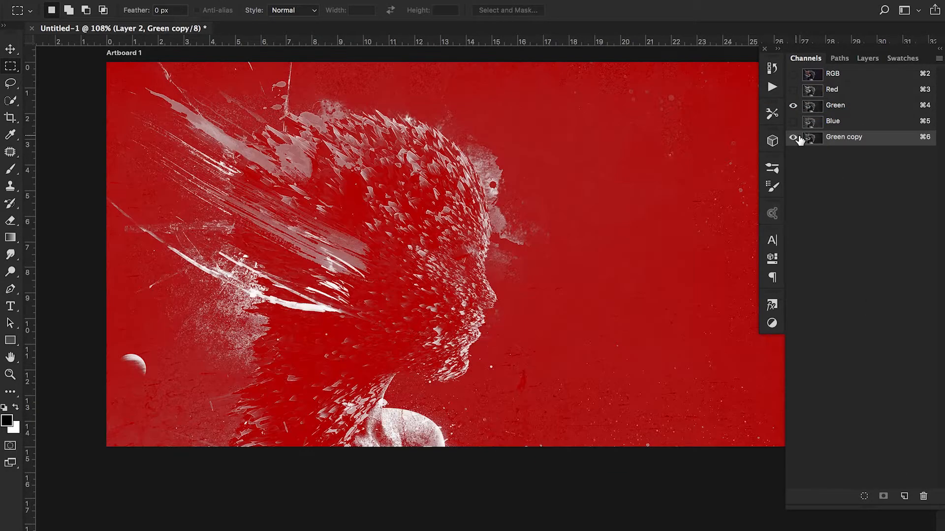
click(792, 105)
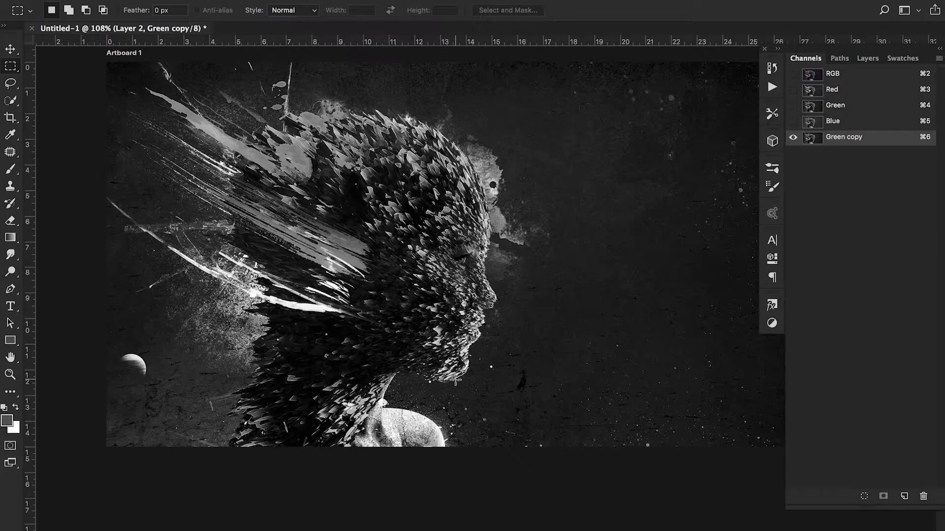
key(super+l)
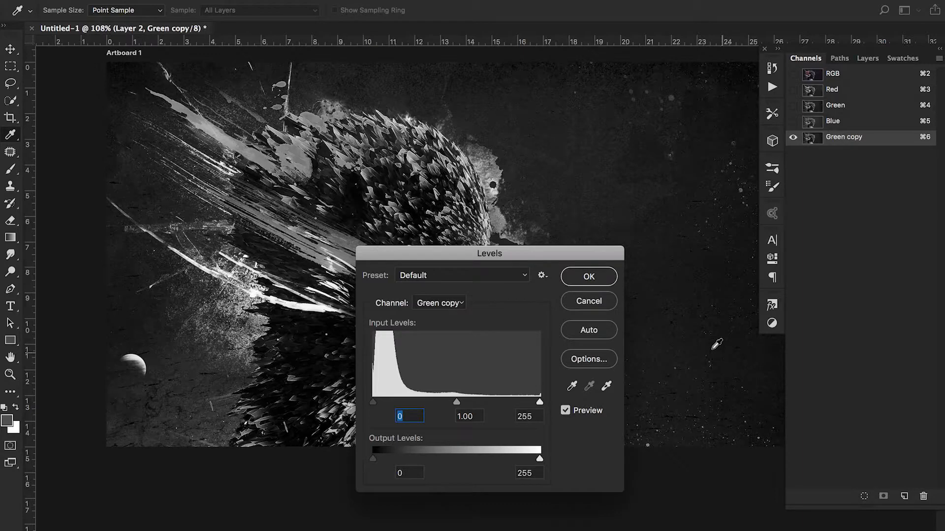
click(591, 301)
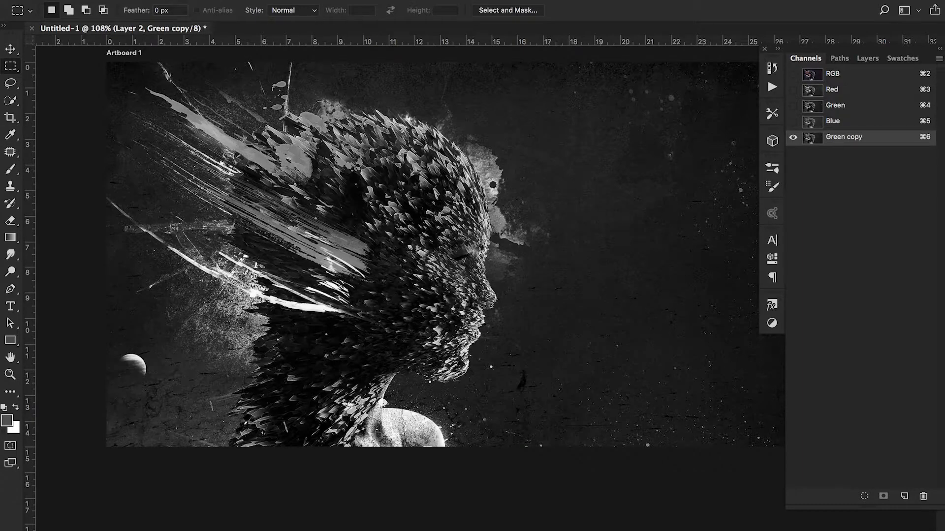
click(210, 0)
mouse_move(173, 0)
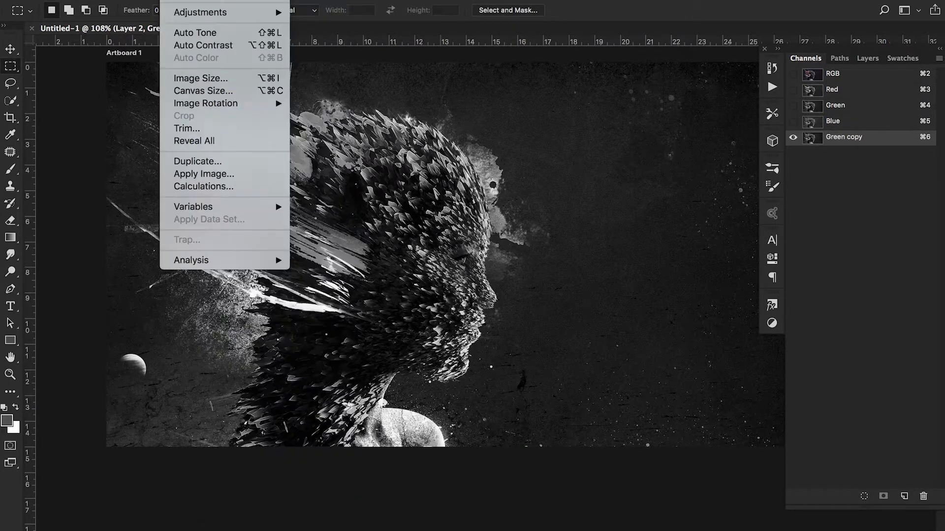
mouse_move(213, 18)
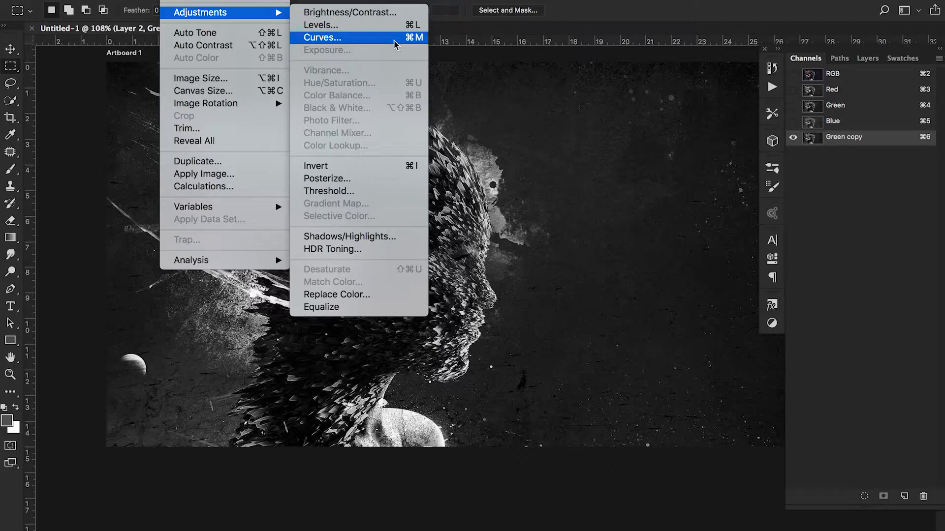
click(852, 209)
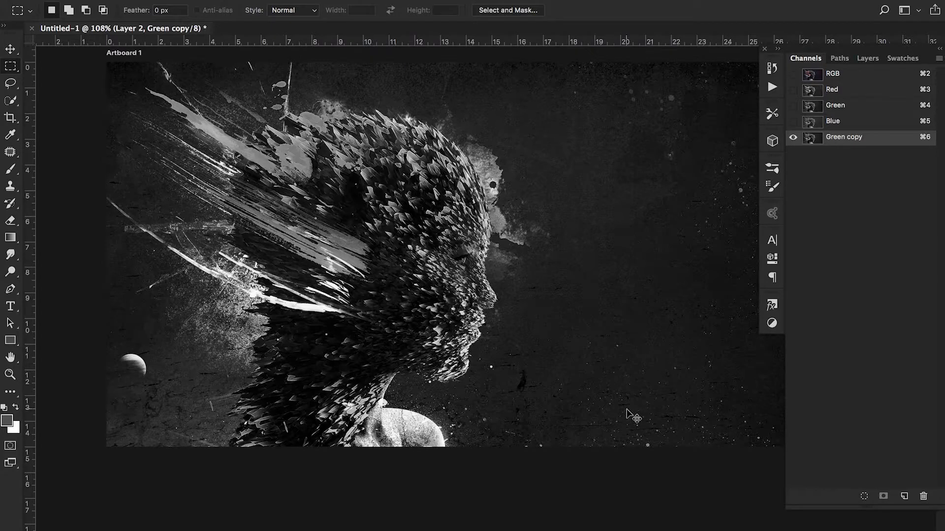
- Increase the Green copy channel's contrast with an S-shaped Curves adjustment, mapping input 160 to output 245 and input 63 to output 33
key(super+m)
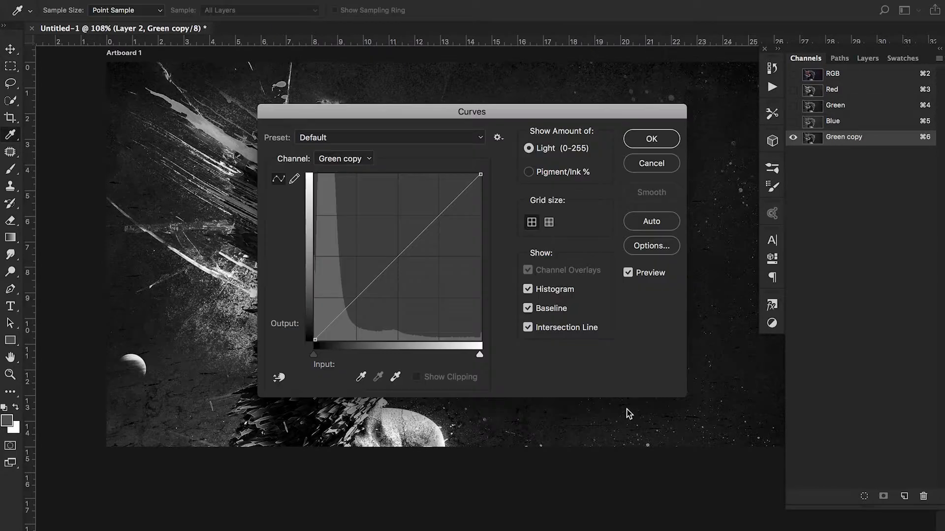
click(449, 208)
click(347, 311)
drag(441, 114, 763, 167)
drag(771, 261, 741, 234)
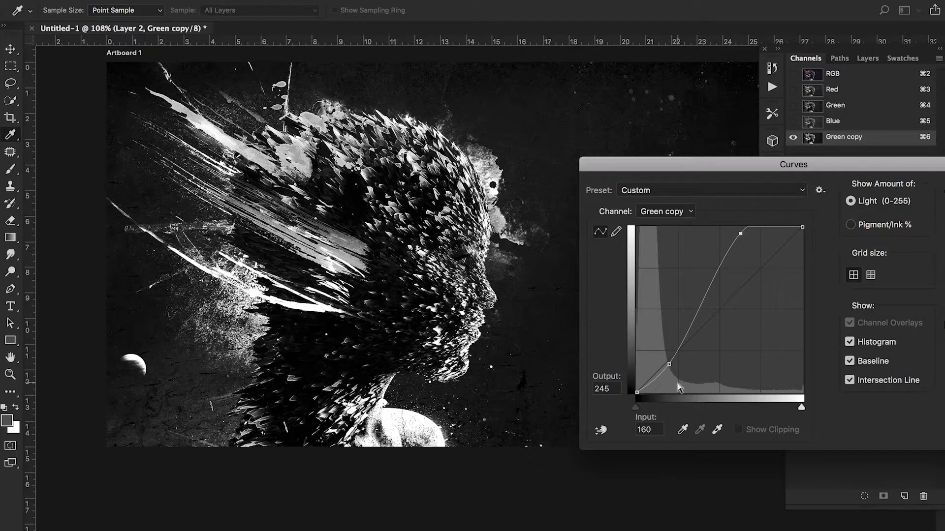
drag(669, 364, 677, 371)
drag(738, 166, 529, 144)
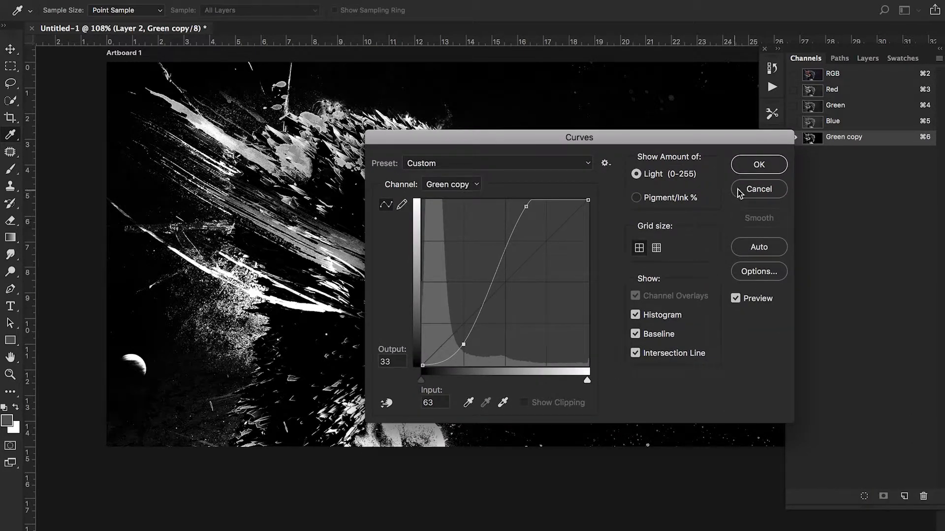
click(756, 168)
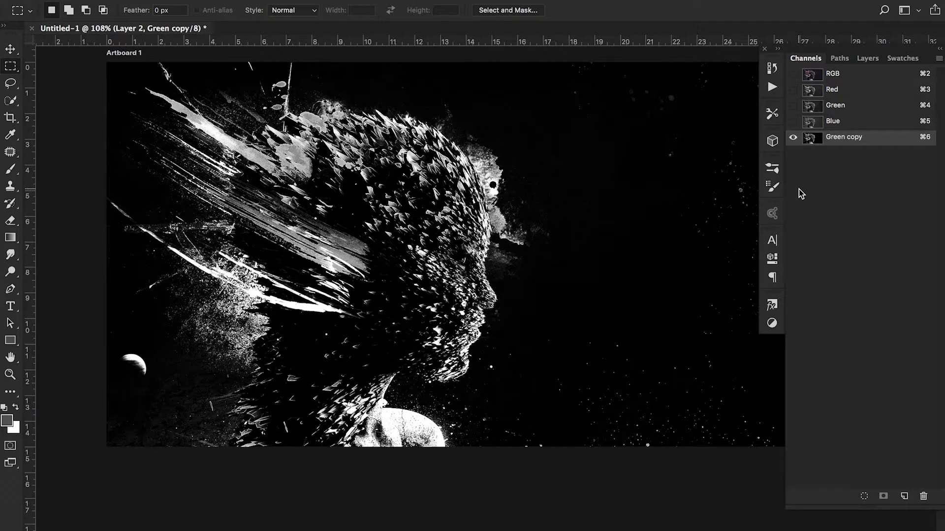
- Darken the Green copy channel's background in Levels by sampling a black point that sets the black input level to 1
key(super+l)
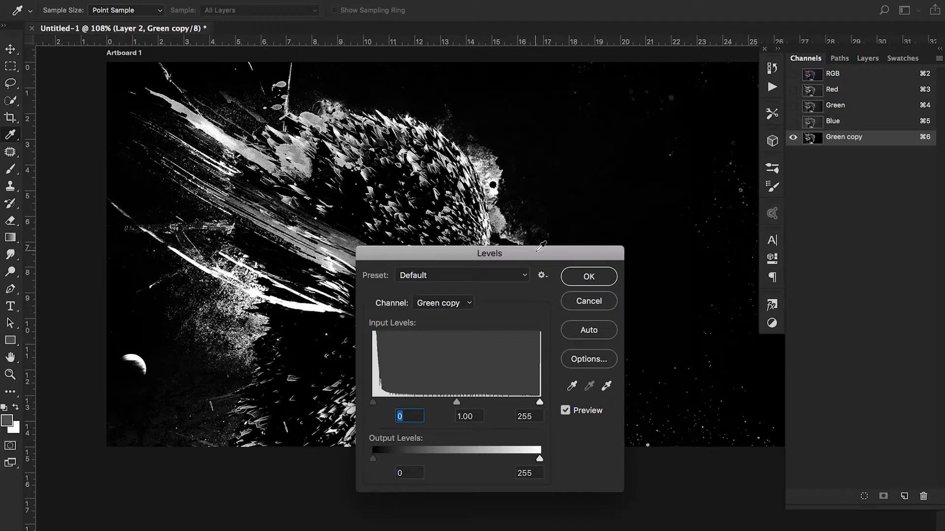
drag(533, 261, 750, 283)
click(823, 410)
click(394, 423)
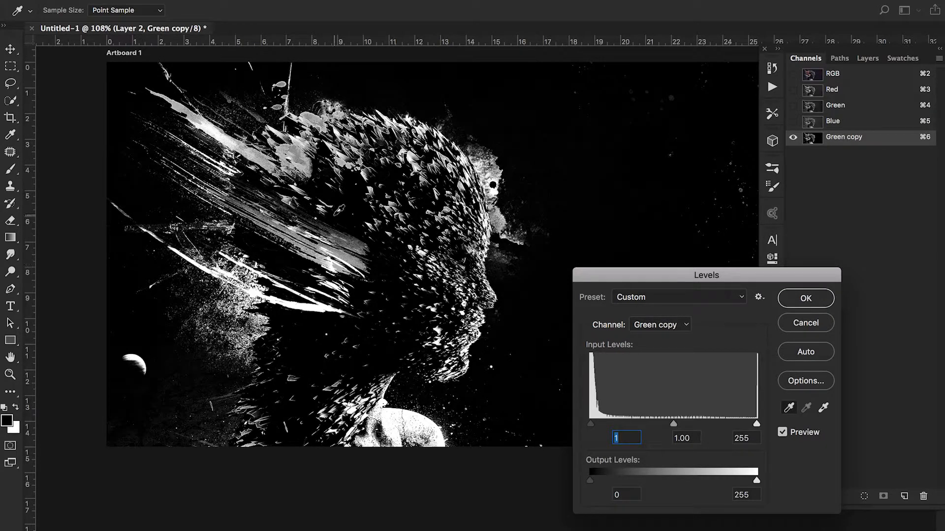
click(805, 299)
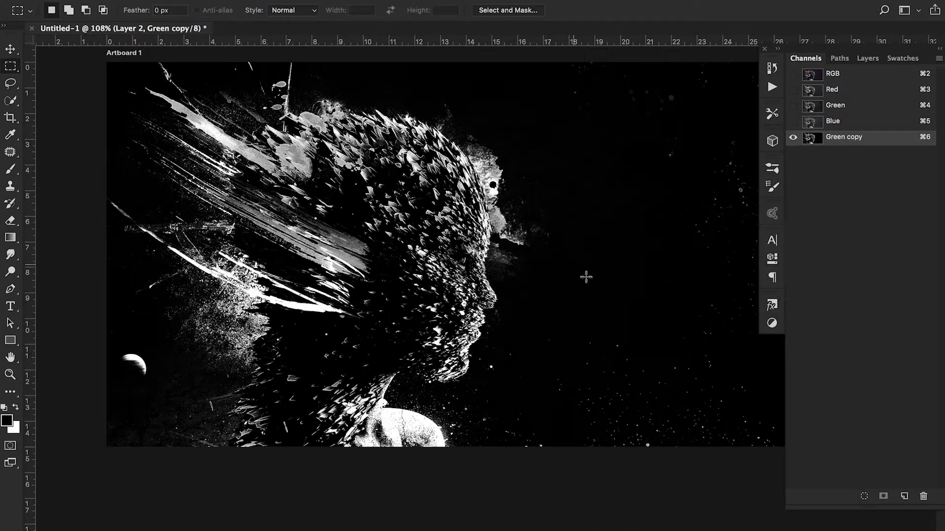
- Paint out the white specks in the Green copy's background beside the face and in its lower-left corner with a black brush enlarged to 200
scroll(585, 277, down, 3)
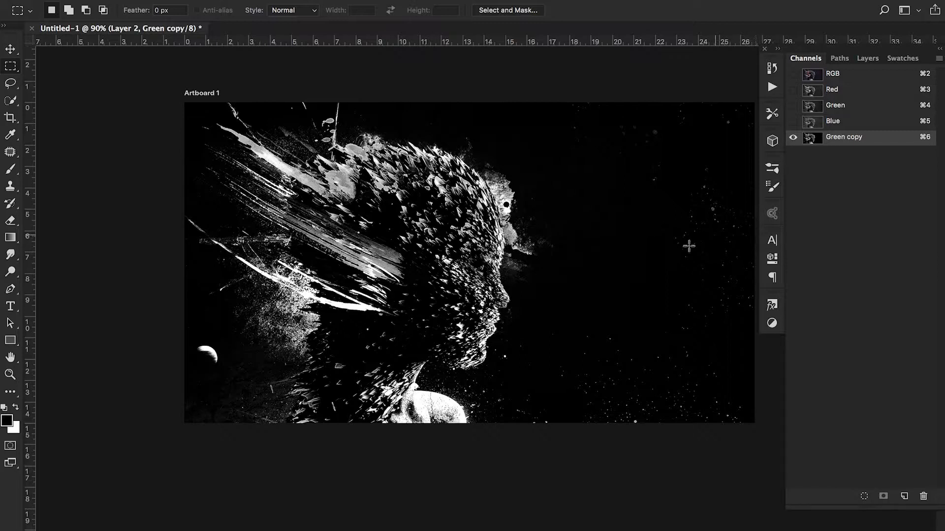
key(b)
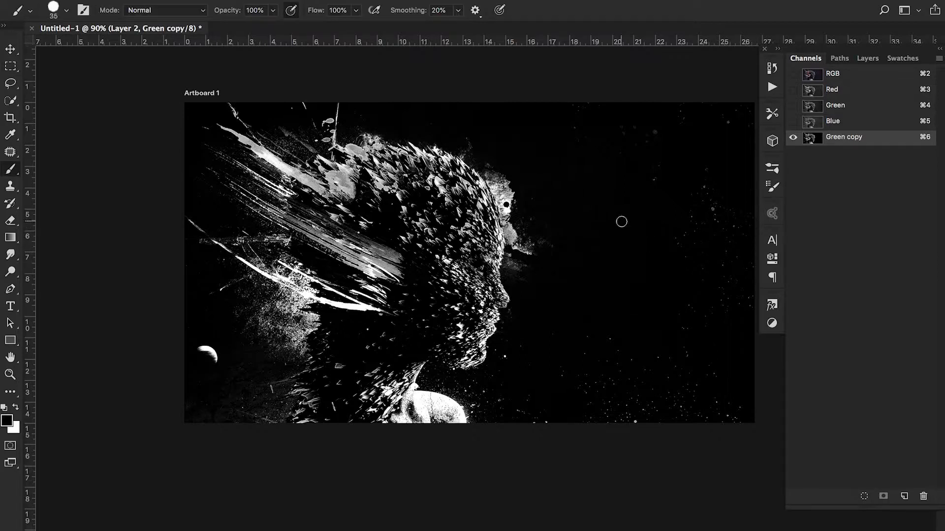
key(bracketright)
key(bracketright)
mouse_move(635, 248)
mouse_down()
mouse_move(681, 272)
mouse_move(713, 213)
mouse_move(675, 134)
mouse_move(670, 258)
mouse_up()
key(bracketright)
key(bracketright)
key(bracketright)
key(bracketright)
mouse_move(648, 144)
mouse_down()
mouse_move(643, 118)
mouse_move(585, 112)
mouse_move(728, 147)
mouse_move(742, 286)
mouse_move(597, 334)
mouse_move(538, 432)
mouse_move(641, 394)
mouse_move(698, 441)
mouse_move(678, 446)
mouse_up()
drag(209, 428, 171, 418)
- Load the Green copy channel as a selection and add it as a layer mask on Layer 2
super+click(871, 144)
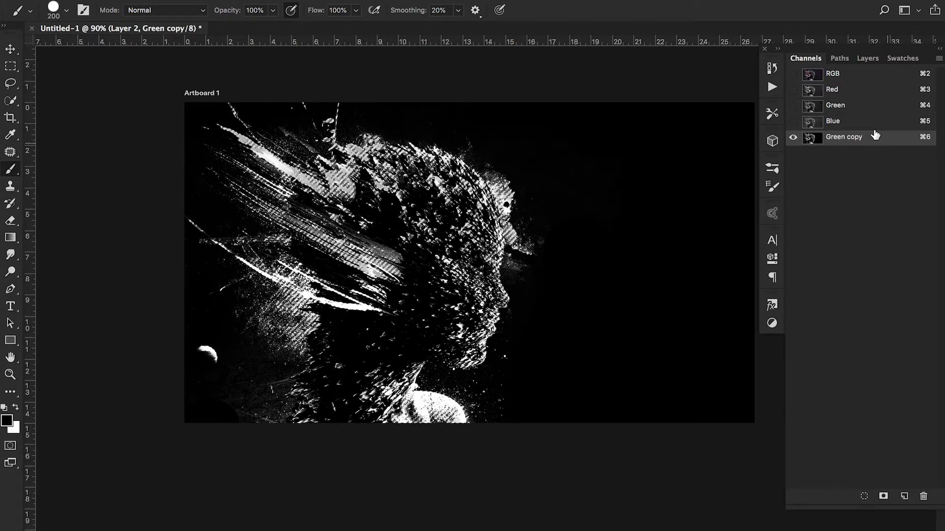
click(866, 58)
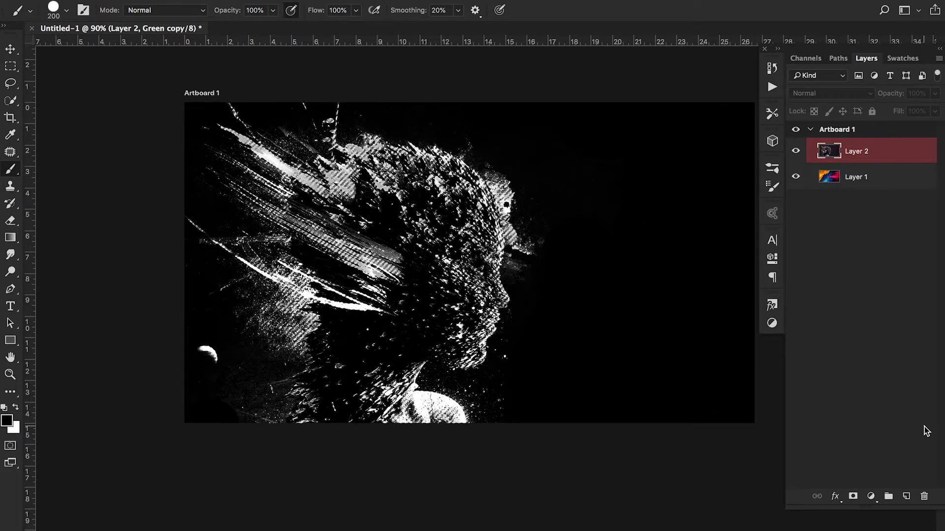
click(853, 497)
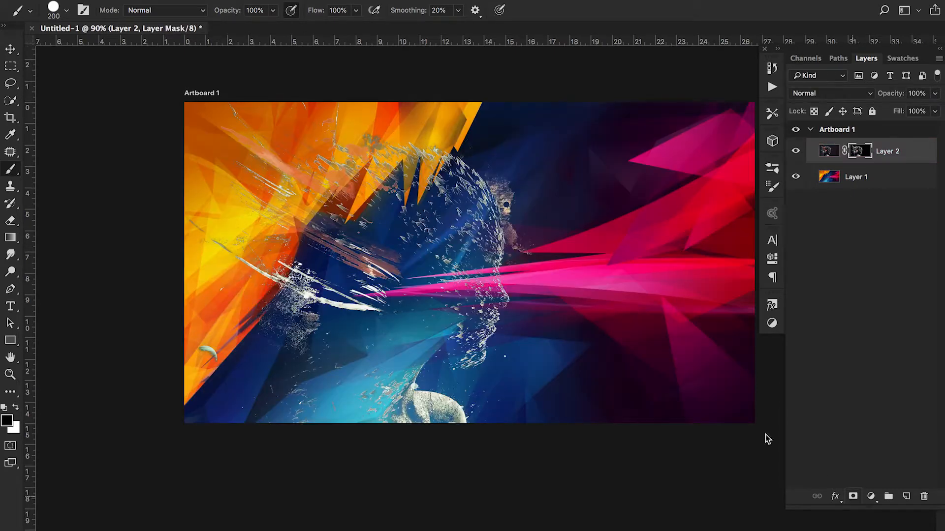
- Inspect the masked head of Layer 2 over the colourful artwork, both up close and as a whole
click(10, 66)
scroll(415, 317, up, 5)
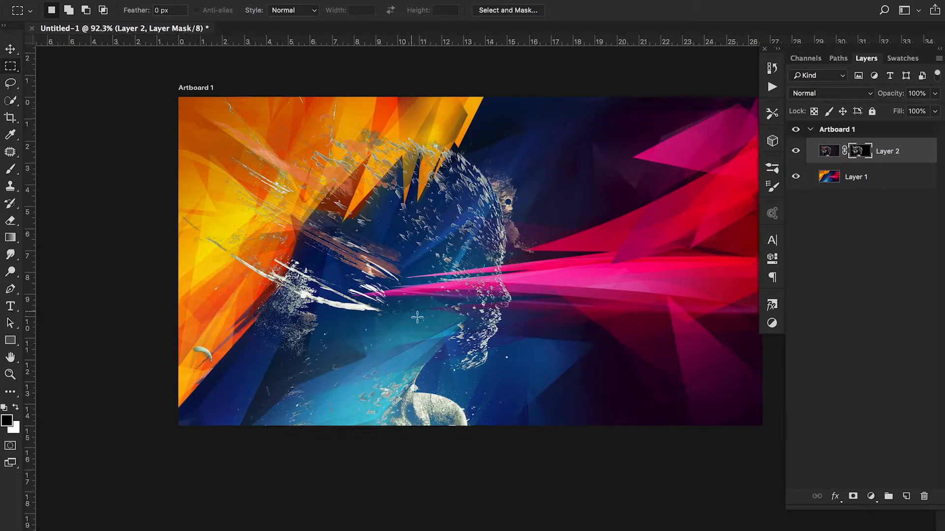
scroll(417, 316, down, 10)
scroll(417, 316, up, 8)
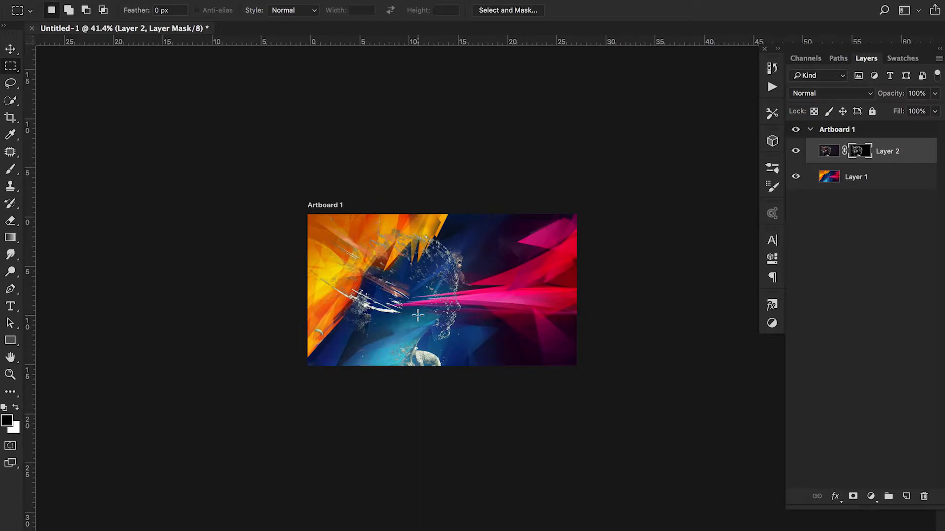
scroll(418, 316, up, 3)
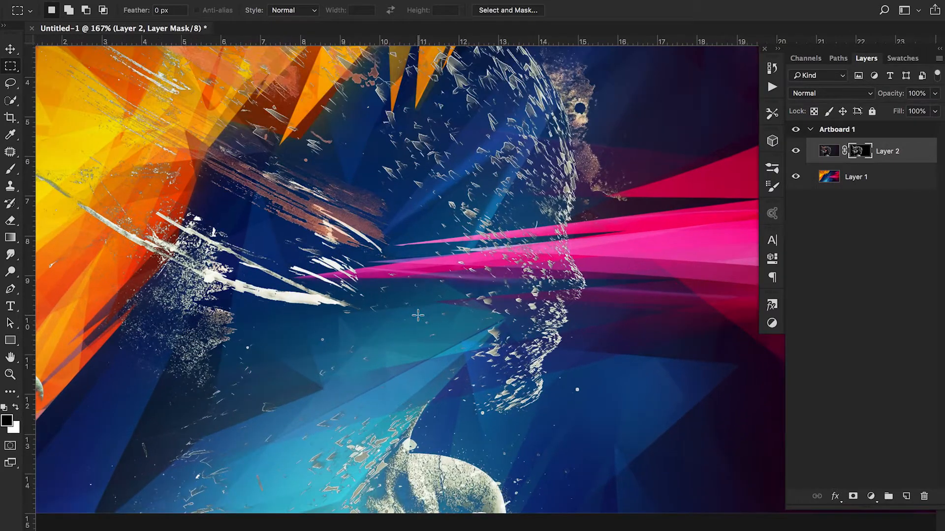
scroll(417, 316, down, 5)
scroll(419, 290, up, 2)
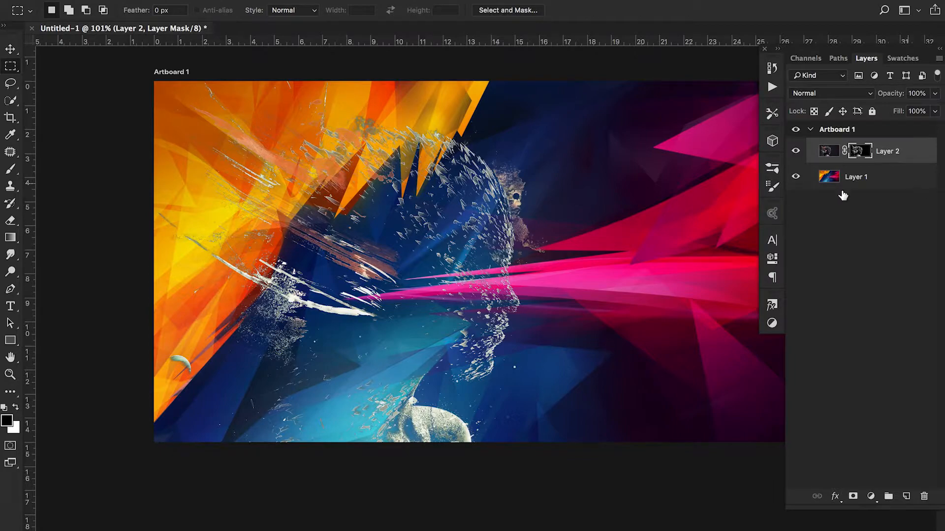
- Undo Layer 2's mask and fill the head and neck in the Green copy channel with white using the size-200 brush
key(super+z)
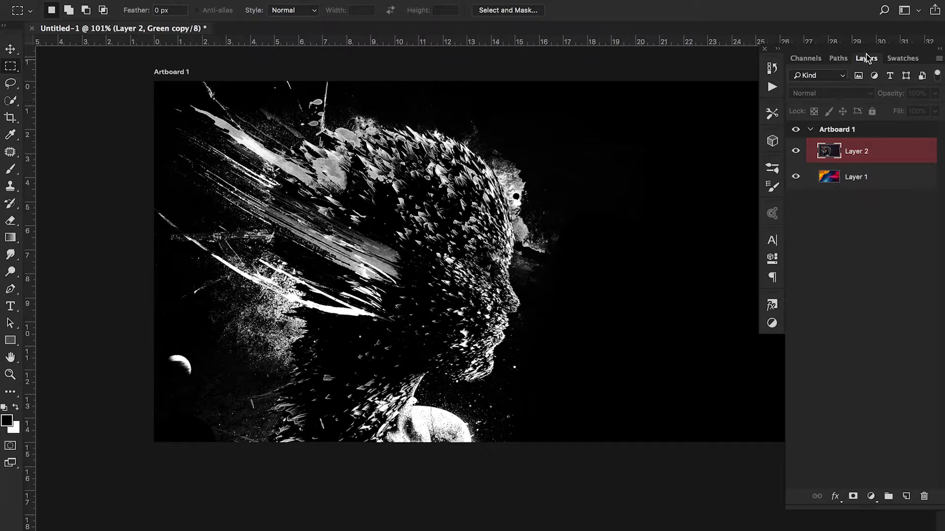
click(822, 59)
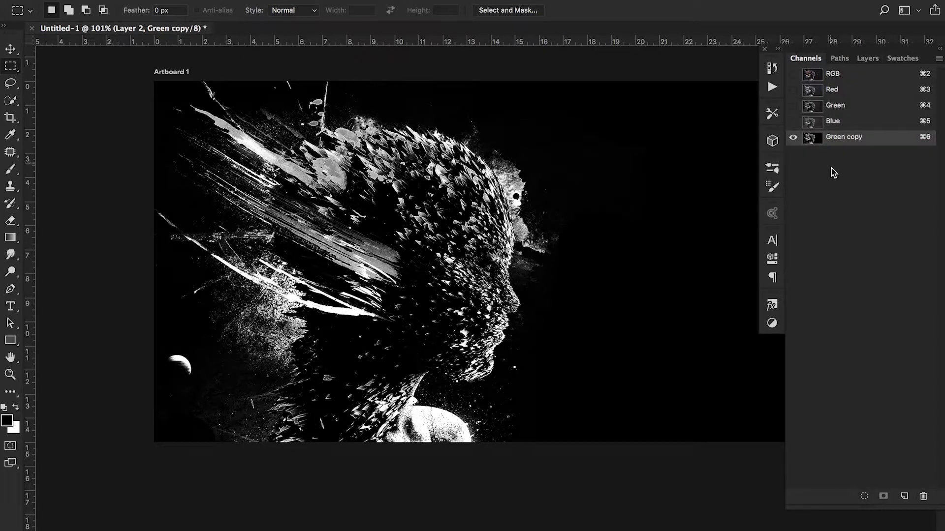
key(b)
key(x)
mouse_move(425, 277)
mouse_down()
mouse_move(376, 272)
mouse_move(367, 213)
mouse_move(415, 210)
mouse_move(425, 222)
mouse_move(418, 292)
mouse_move(389, 313)
mouse_move(379, 352)
mouse_move(329, 204)
mouse_move(374, 195)
mouse_move(433, 219)
mouse_move(454, 330)
mouse_move(448, 217)
mouse_move(440, 201)
mouse_move(368, 170)
mouse_move(330, 195)
mouse_move(331, 258)
mouse_move(350, 329)
mouse_move(344, 431)
mouse_move(376, 357)
mouse_move(371, 427)
mouse_move(391, 453)
mouse_move(419, 459)
mouse_move(351, 436)
mouse_move(306, 219)
mouse_move(334, 188)
mouse_move(438, 197)
mouse_move(458, 249)
mouse_move(464, 320)
mouse_move(462, 337)
mouse_move(415, 337)
mouse_move(393, 397)
mouse_move(367, 426)
mouse_move(308, 440)
mouse_move(321, 299)
mouse_move(380, 215)
mouse_up()
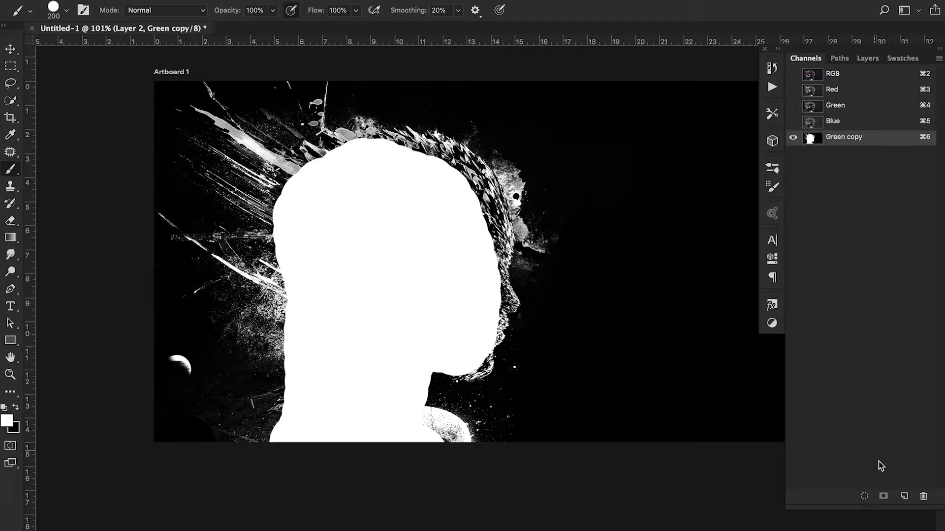
- Load the repainted Green copy channel as a selection and add it as a layer mask on Layer 2
click(864, 496)
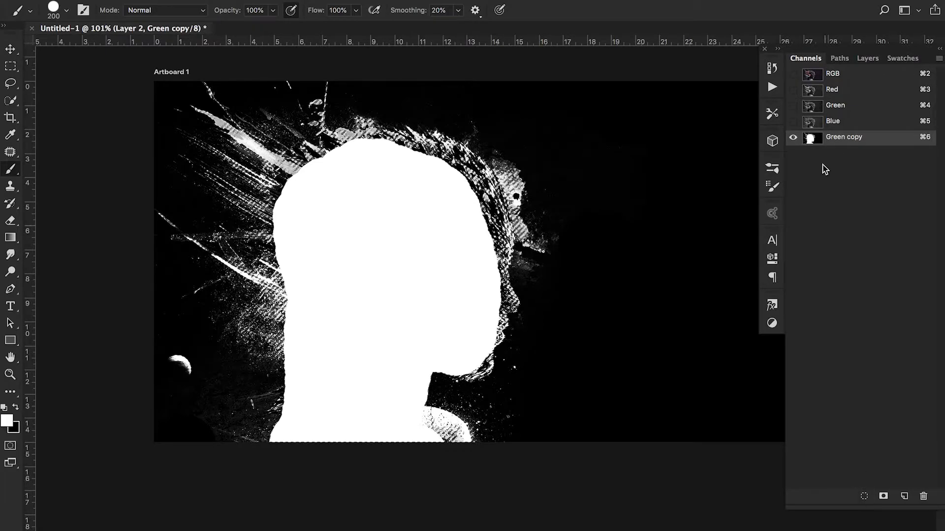
click(867, 59)
click(854, 499)
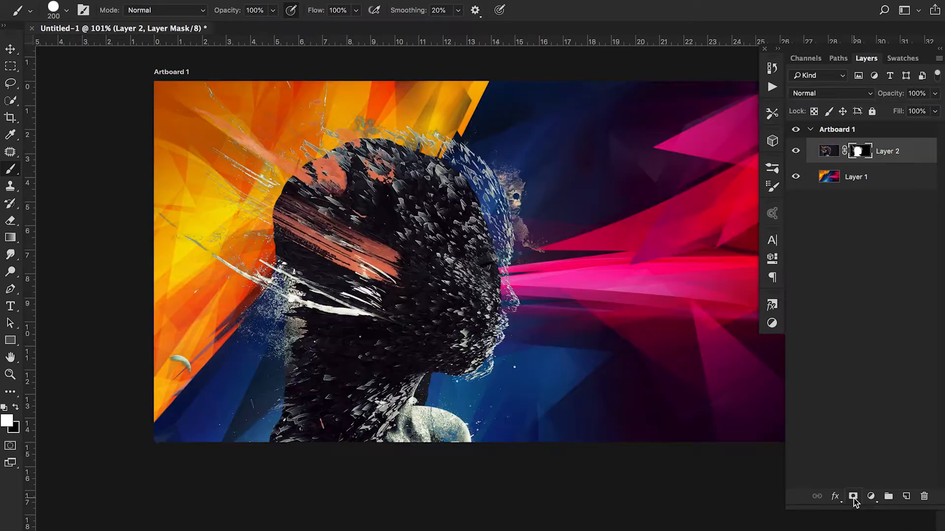
- Examine the hard edges of Layer 2's masked head against the colourful artwork, up close and as a whole
click(13, 65)
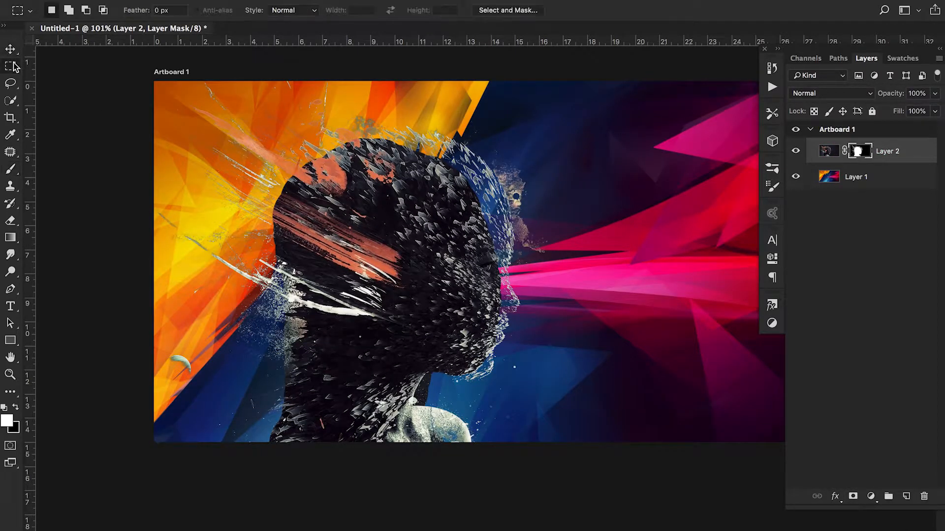
scroll(499, 317, up, 10)
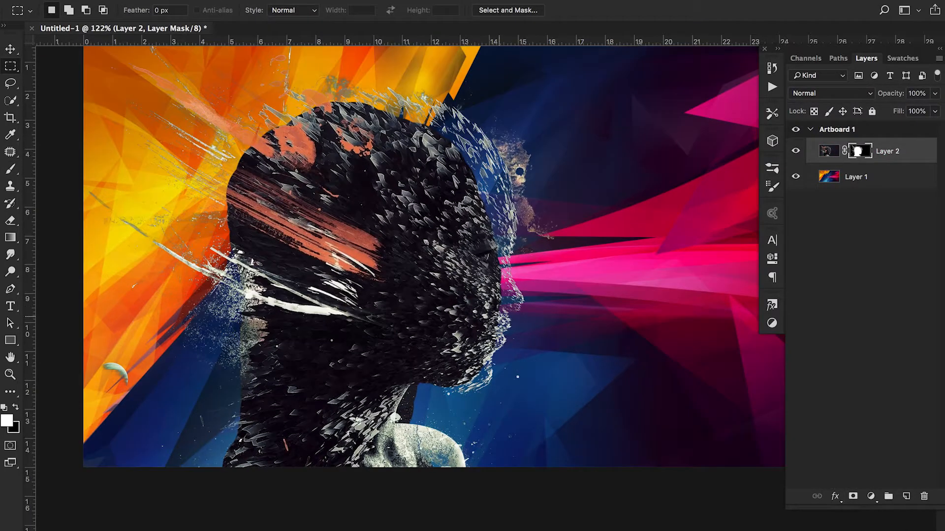
scroll(499, 318, down, 7)
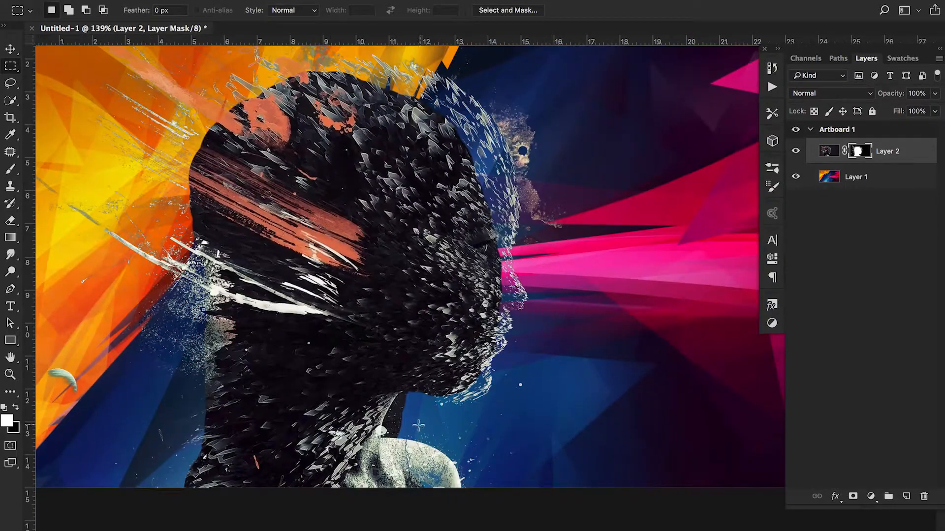
scroll(487, 331, down, 6)
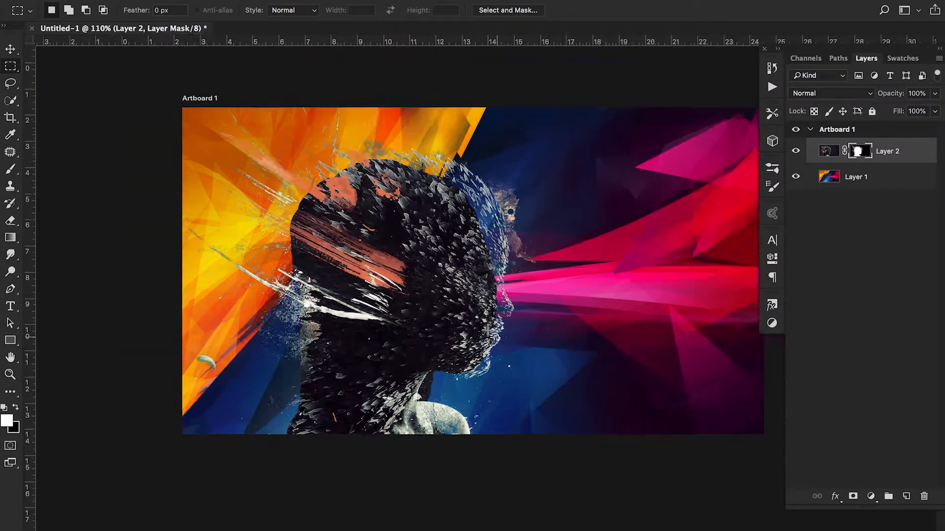
scroll(488, 331, up, 1)
scroll(488, 331, up, 4)
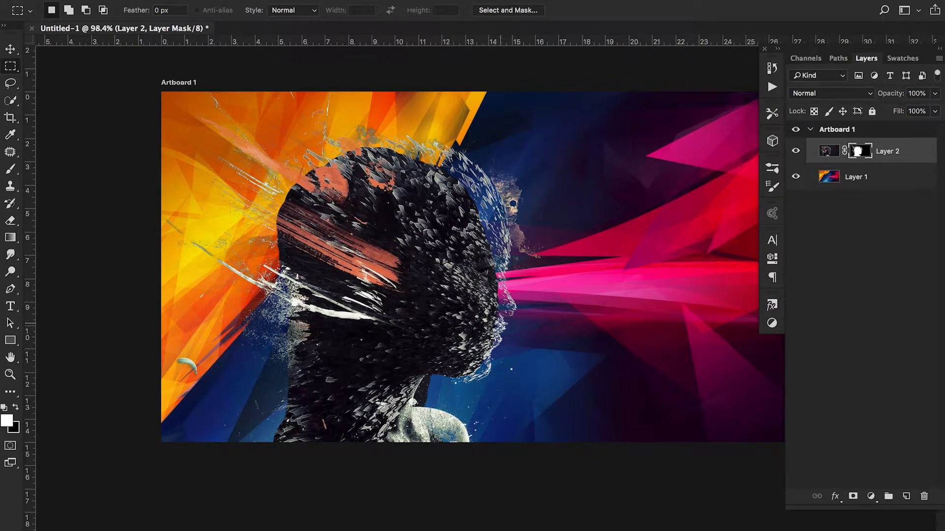
scroll(504, 331, down, 2)
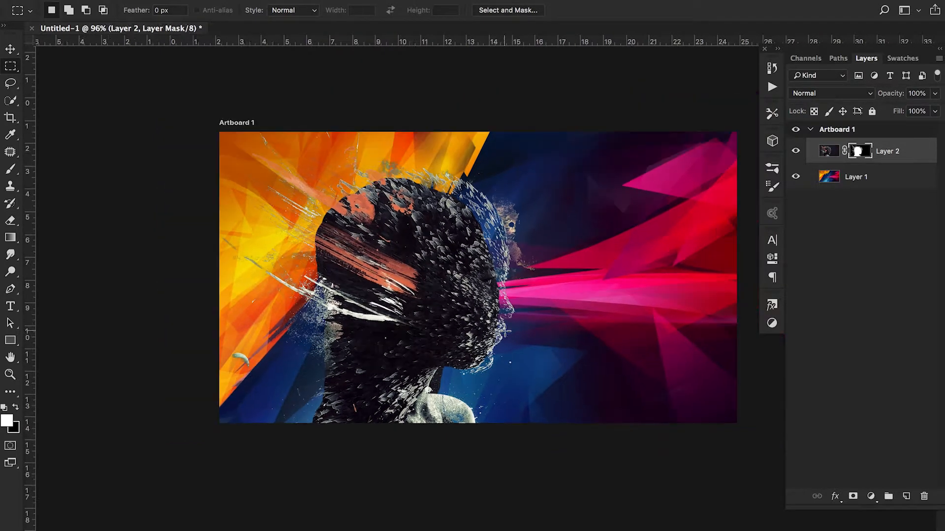
scroll(503, 330, up, 3)
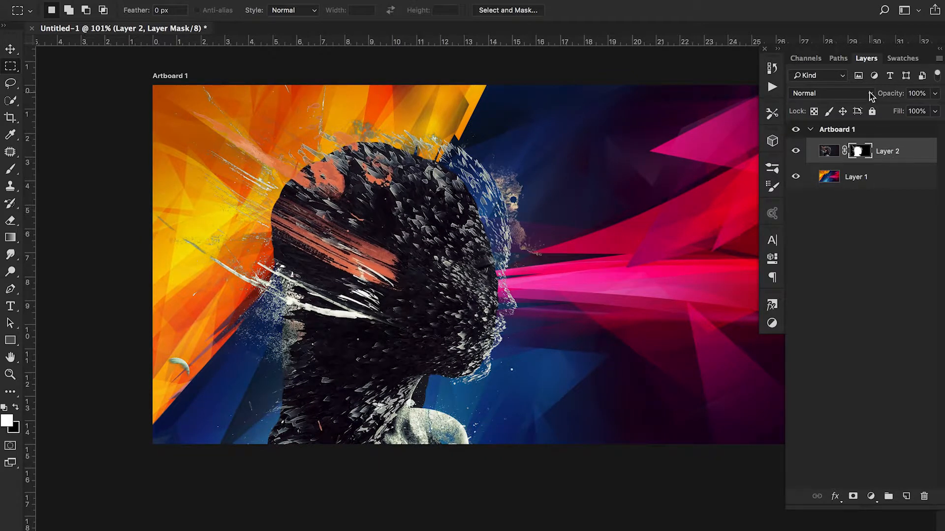
- Show only the Green copy channel on the canvas and make it the active channel, with the Layer 2 Mask overlay hidden
click(818, 61)
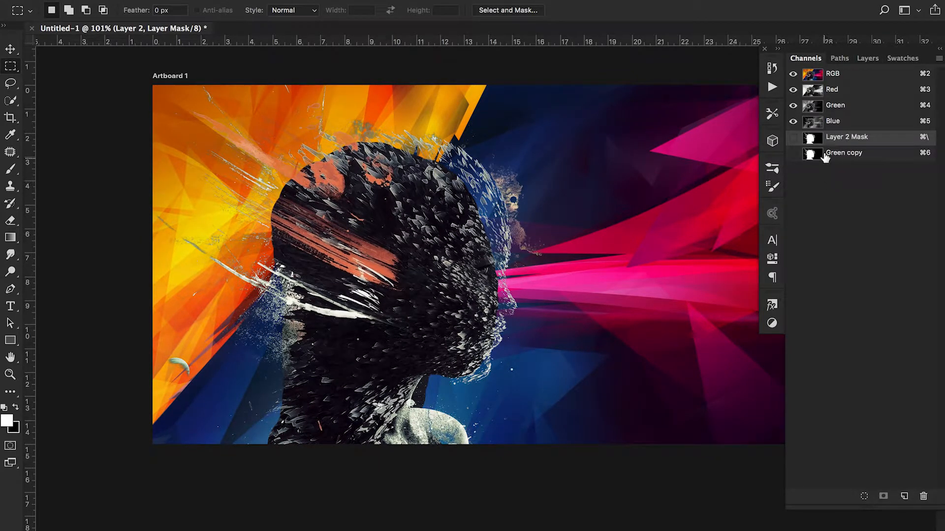
click(793, 138)
key(x)
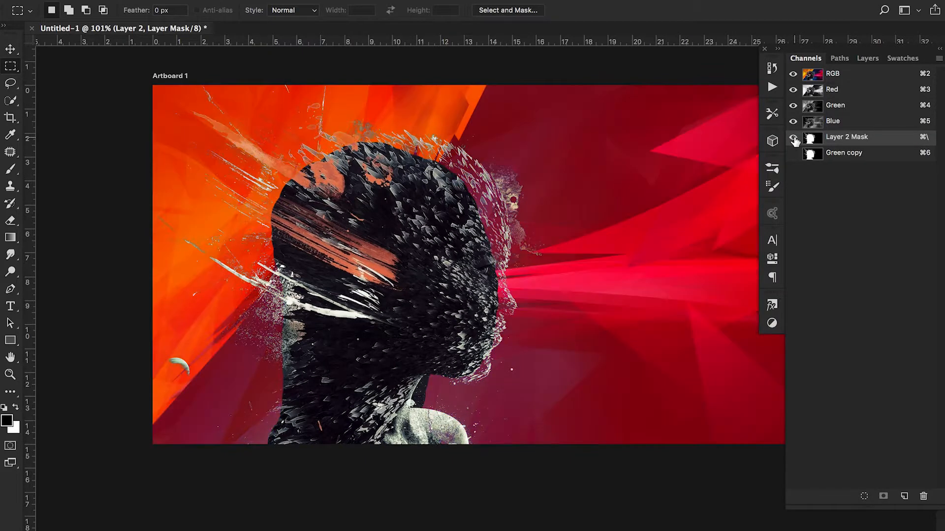
click(793, 138)
key(x)
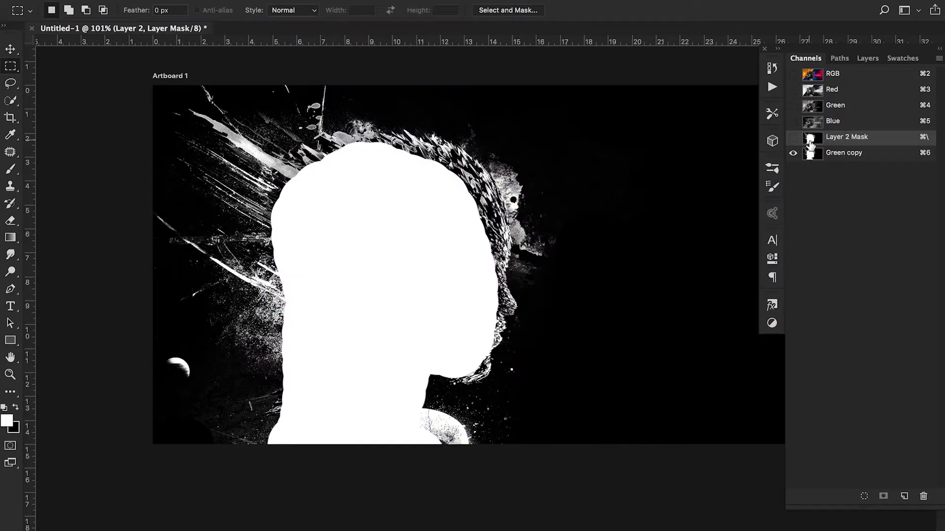
click(816, 159)
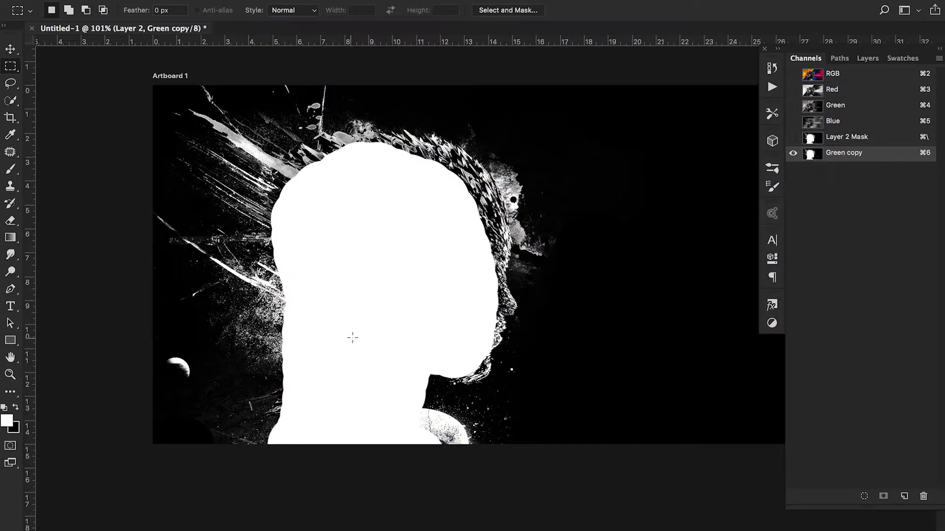
- Try hard-brush strokes behind the head in the Green copy channel, one in black and one in white, undoing each
key(b)
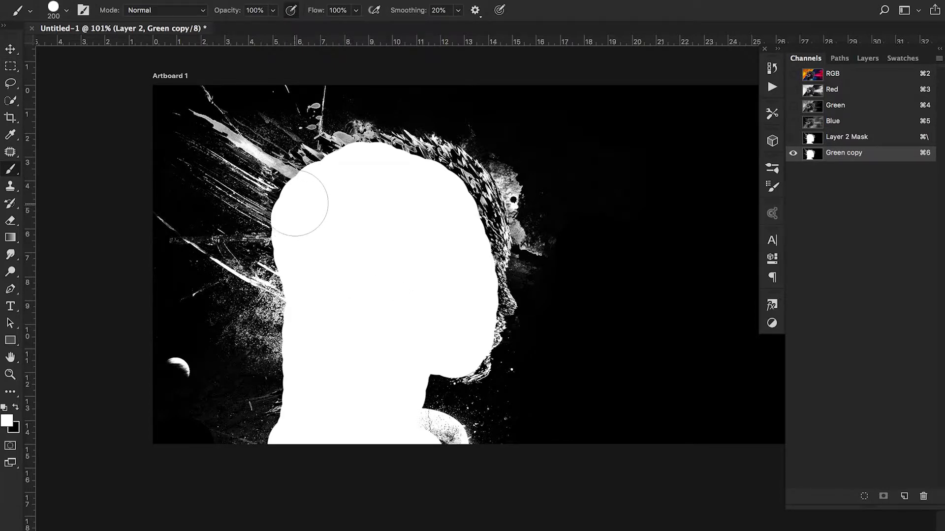
key(x)
mouse_move(248, 163)
mouse_down()
mouse_move(148, 102)
mouse_move(312, 102)
mouse_move(244, 186)
mouse_move(261, 257)
mouse_up()
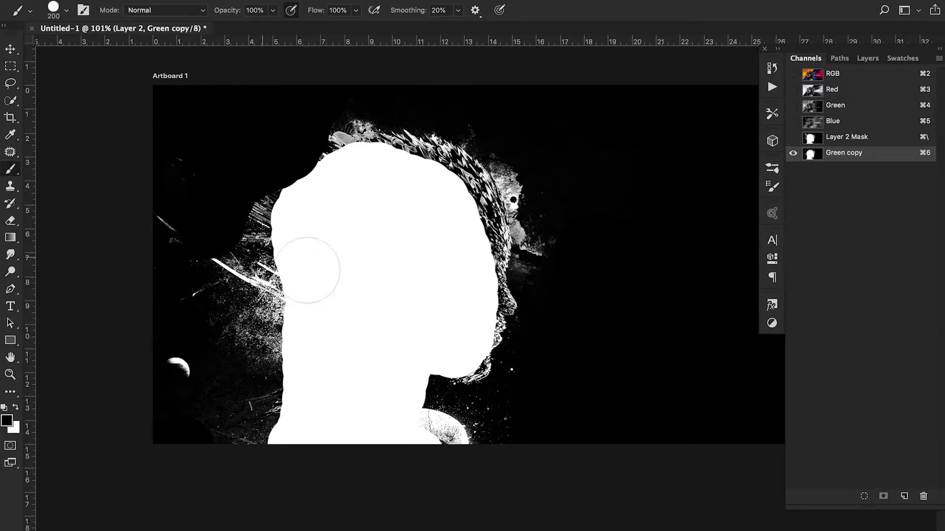
key(super+z)
key(x)
mouse_move(270, 175)
mouse_down()
mouse_move(274, 153)
mouse_move(323, 159)
mouse_up()
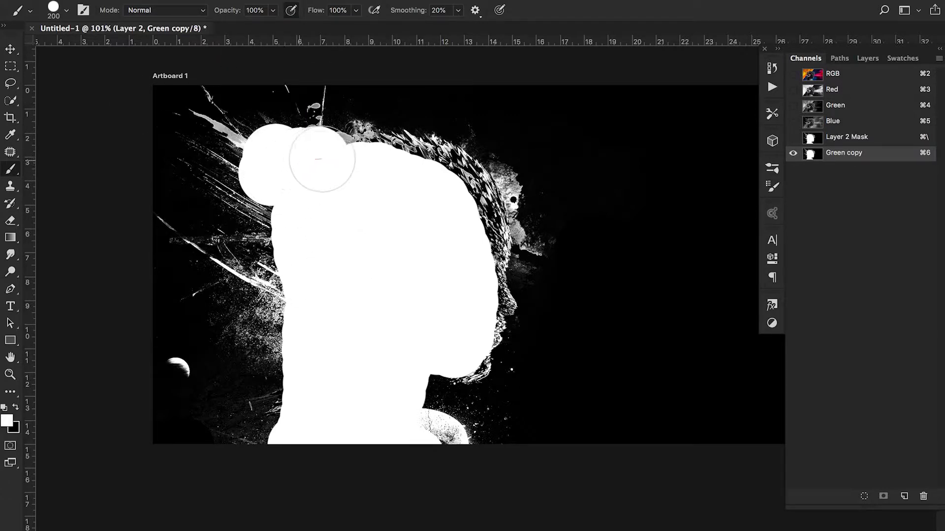
key(super+z)
- Soften and widen the white head silhouette in the Green copy channel by painting its edges with a soft white brush of size 200
click(67, 10)
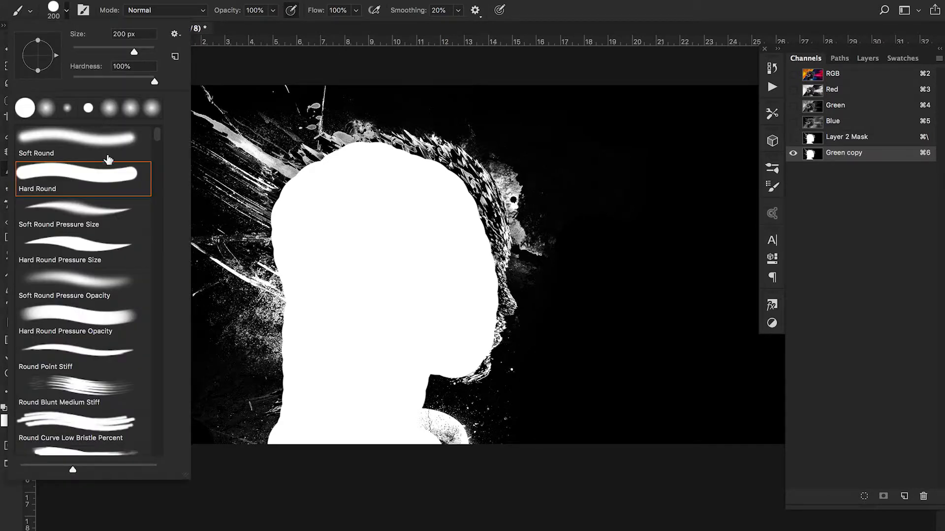
key(o)
click(113, 115)
click(71, 19)
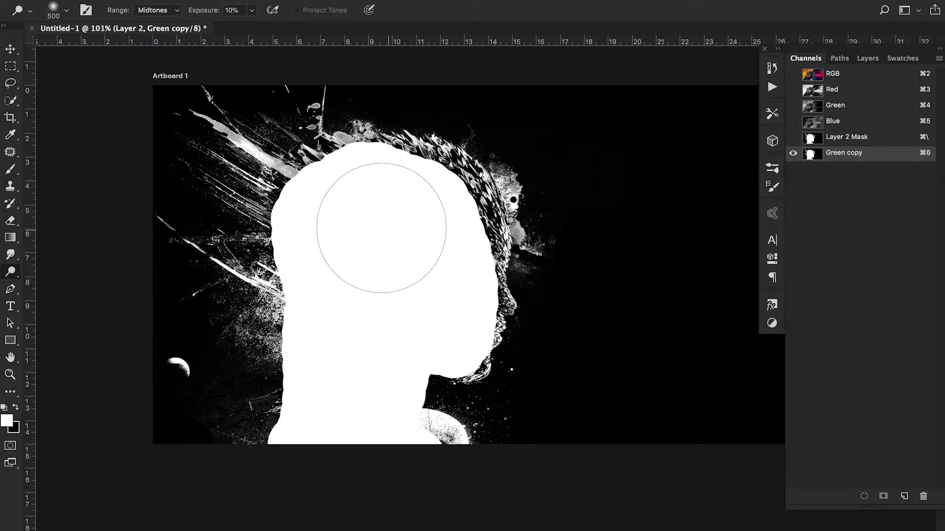
key(bracketleft)
key(bracketleft)
key(bracketleft)
key(bracketright)
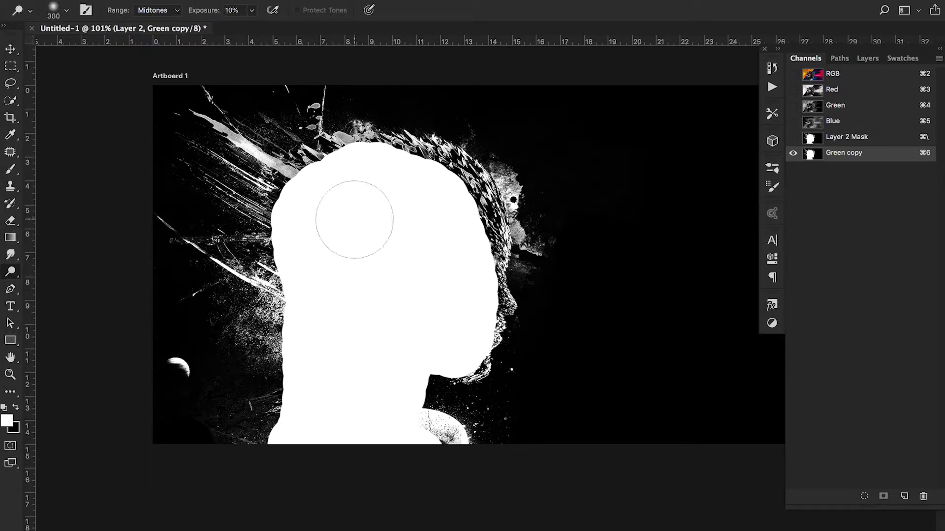
mouse_move(305, 184)
mouse_down()
mouse_move(386, 166)
mouse_move(371, 175)
mouse_move(422, 202)
mouse_move(361, 166)
mouse_move(434, 208)
mouse_move(427, 180)
mouse_move(407, 163)
mouse_move(462, 209)
mouse_move(484, 270)
mouse_move(486, 255)
mouse_move(497, 315)
mouse_move(489, 338)
mouse_move(425, 377)
mouse_move(425, 417)
mouse_move(467, 449)
mouse_move(446, 425)
mouse_move(273, 444)
mouse_move(285, 369)
mouse_move(272, 276)
mouse_move(286, 234)
mouse_move(276, 228)
mouse_move(288, 293)
mouse_move(280, 236)
mouse_move(270, 293)
mouse_move(258, 250)
mouse_move(316, 246)
mouse_up()
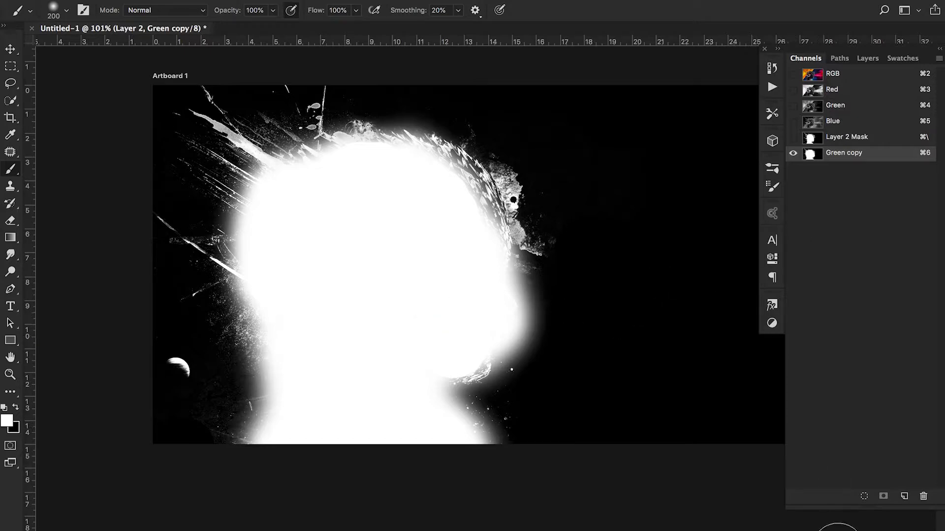
- Replace Layer 2's mask with one made from the Green copy channel's selection, deleting the old mask without applying it
click(863, 497)
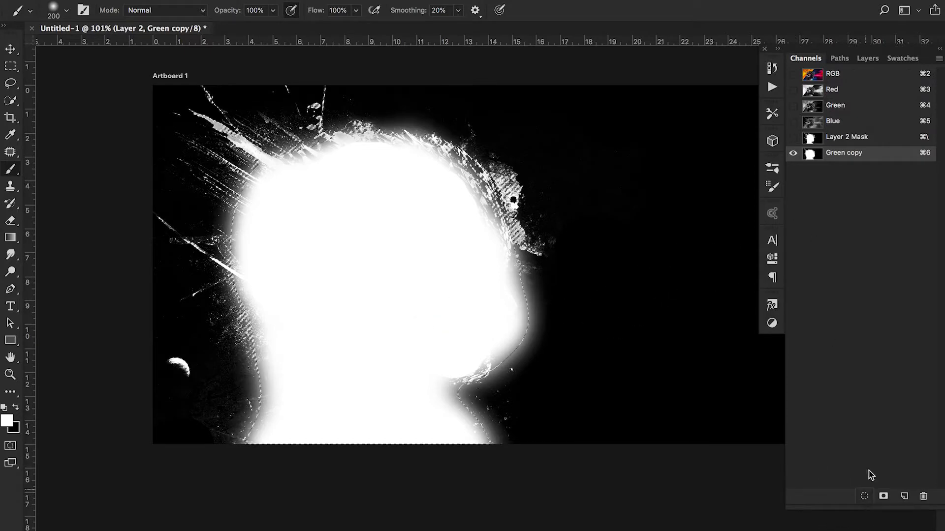
click(866, 58)
click(859, 151)
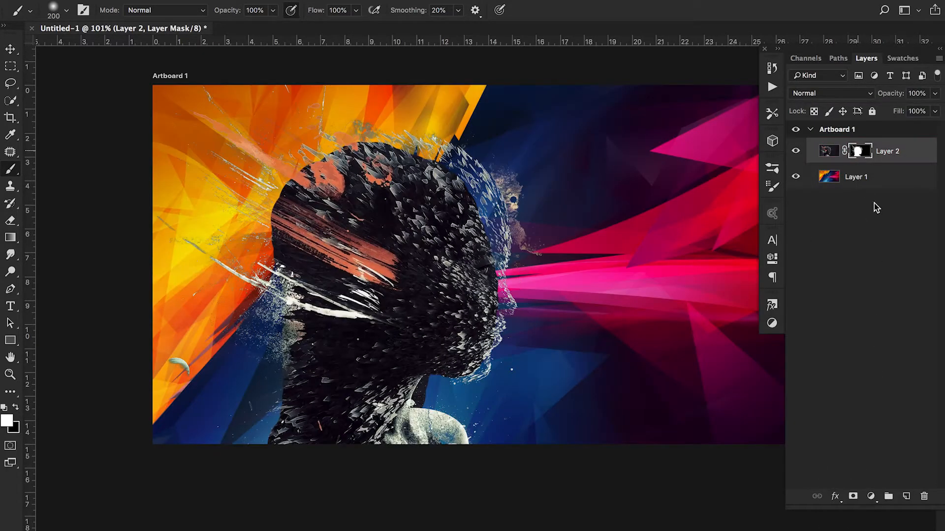
click(924, 496)
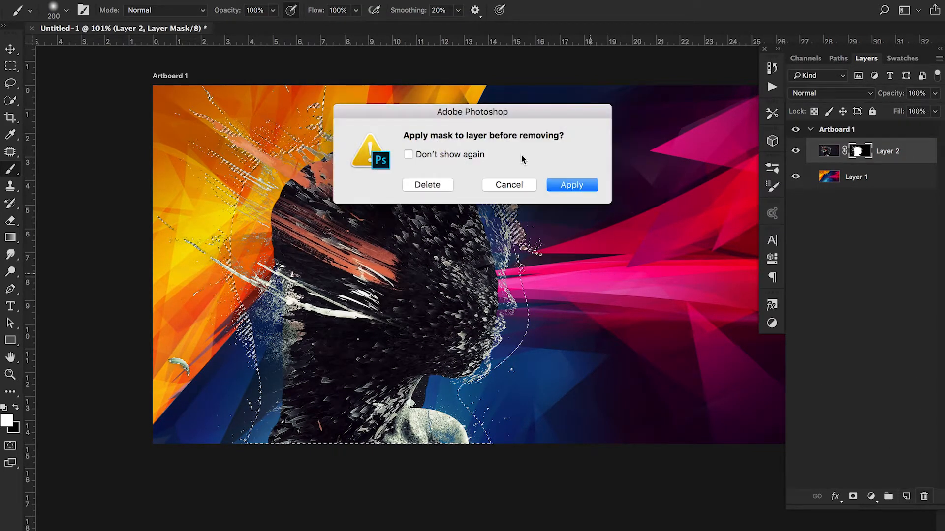
click(448, 185)
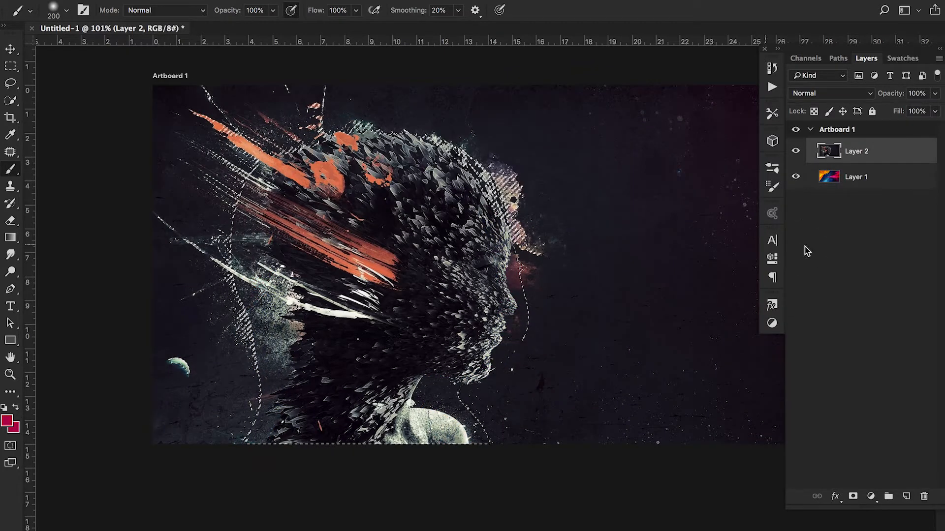
click(852, 497)
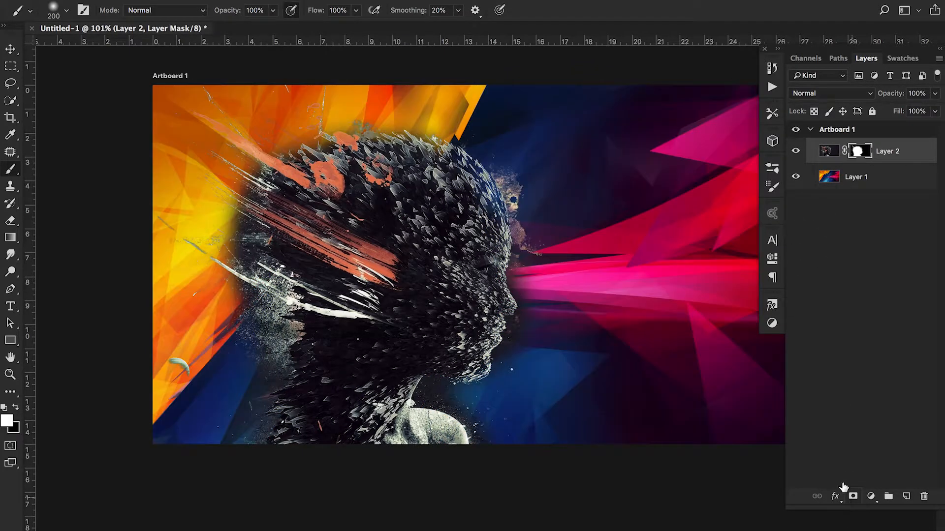
- Check the soft-edged head against the background and set Layer 2's blend mode to Lighten
scroll(432, 247, down, 3)
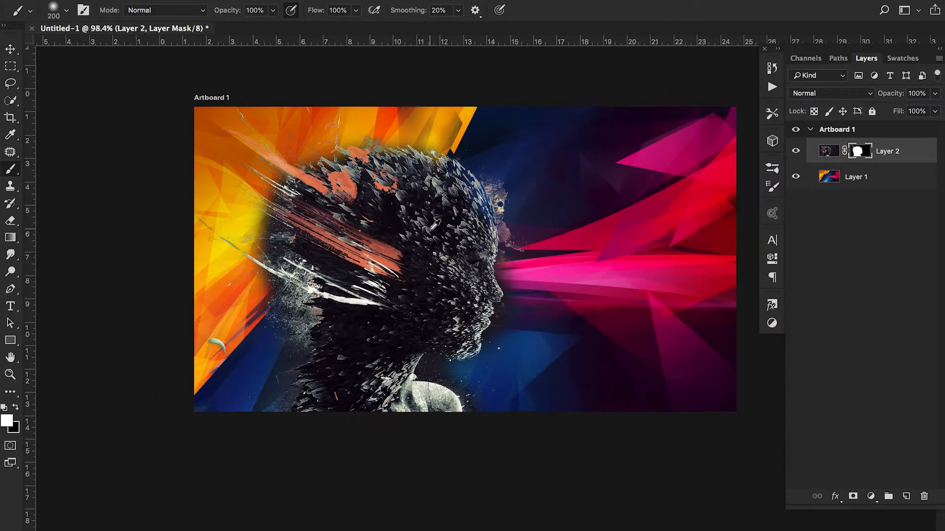
scroll(453, 255, up, 3)
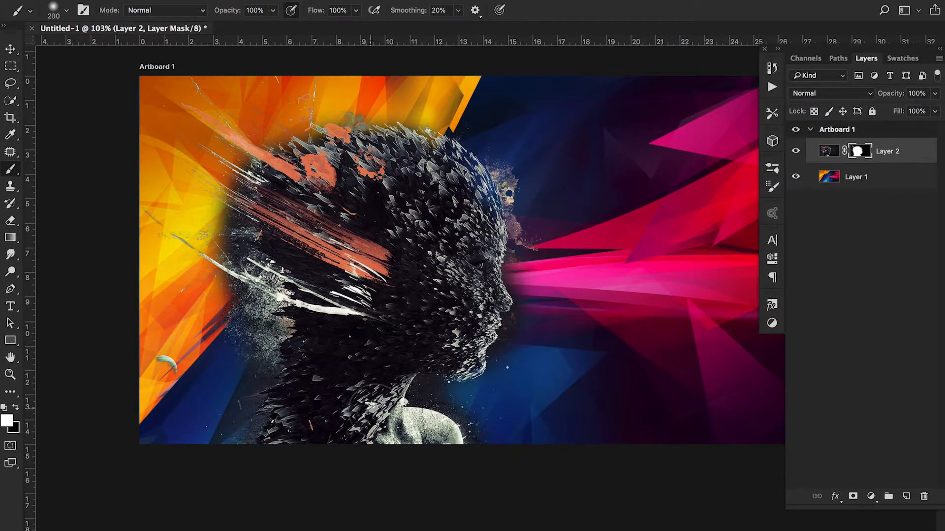
scroll(412, 410, up, 3)
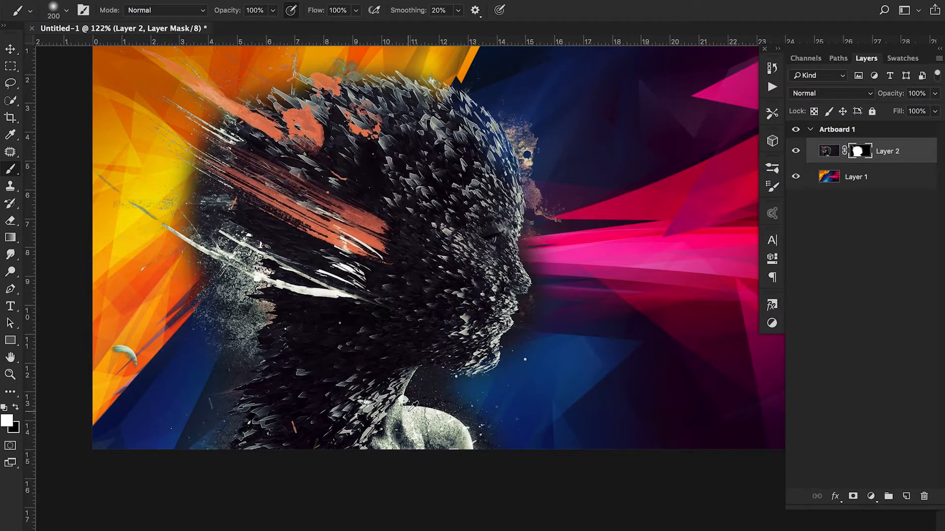
scroll(412, 406, down, 1)
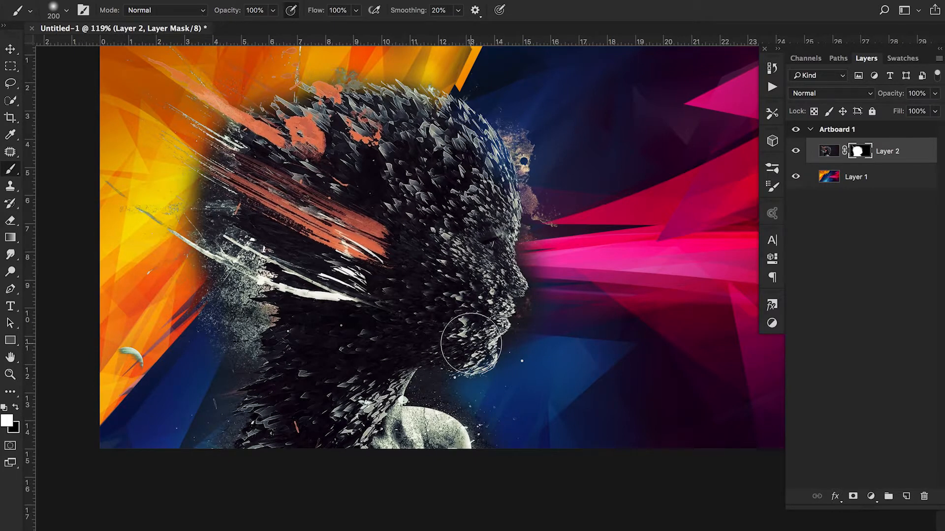
scroll(330, 348, down, 2)
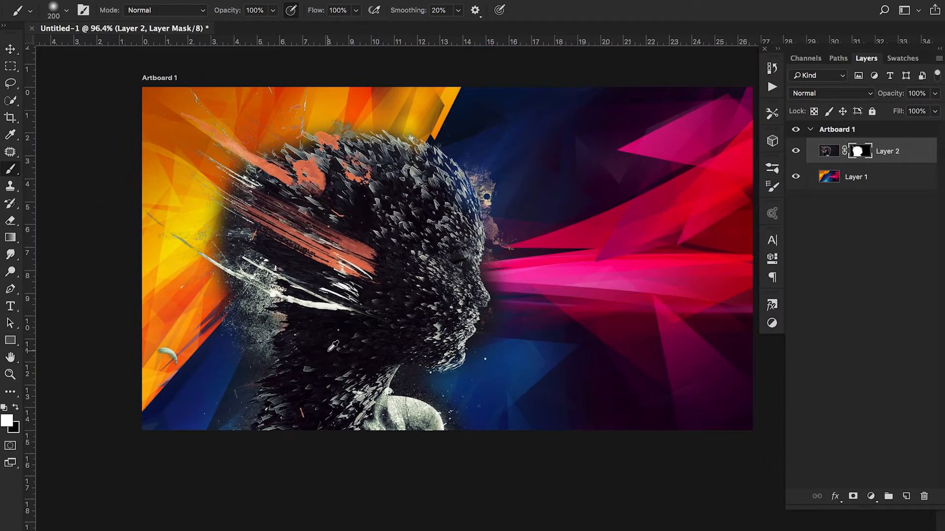
scroll(476, 356, up, 1)
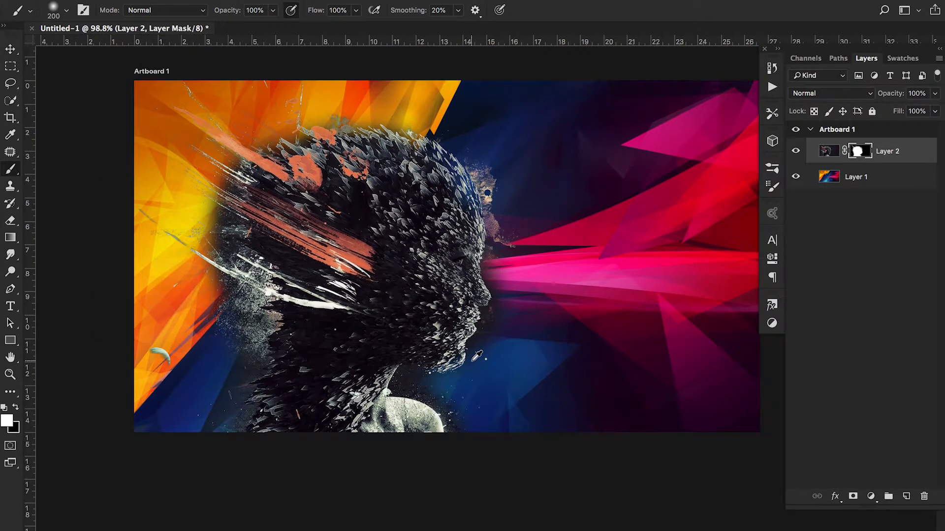
click(834, 155)
click(839, 93)
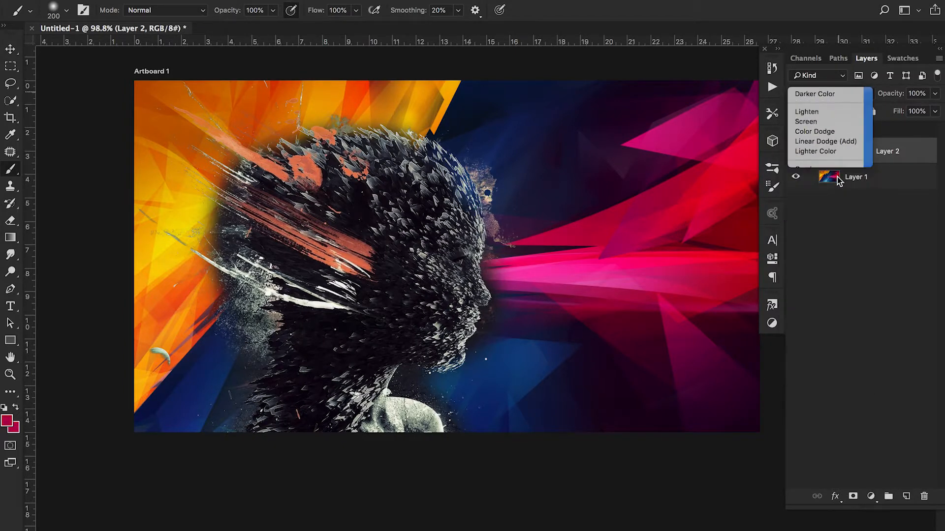
click(839, 180)
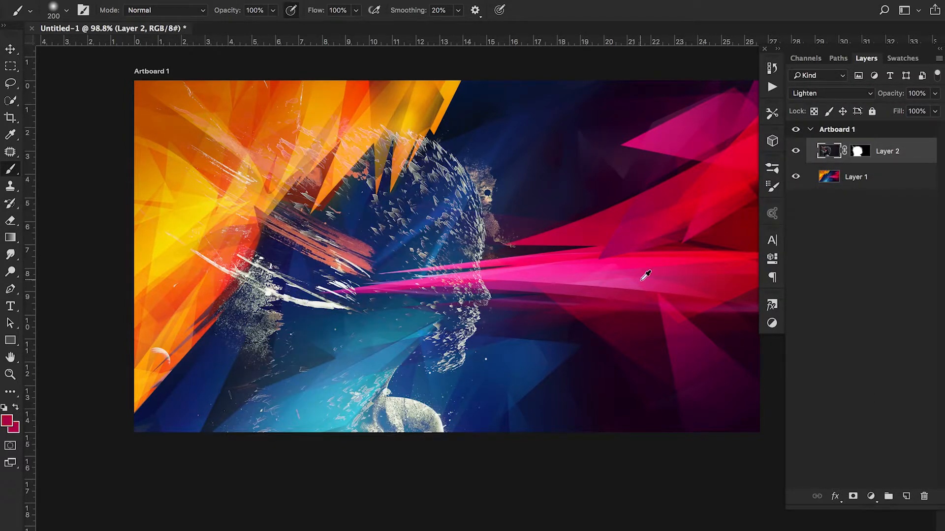
- Try the Overlay blend mode on Layer 2 and restore it to Lighten
scroll(645, 275, down, 5)
scroll(666, 274, up, 6)
scroll(656, 267, down, 2)
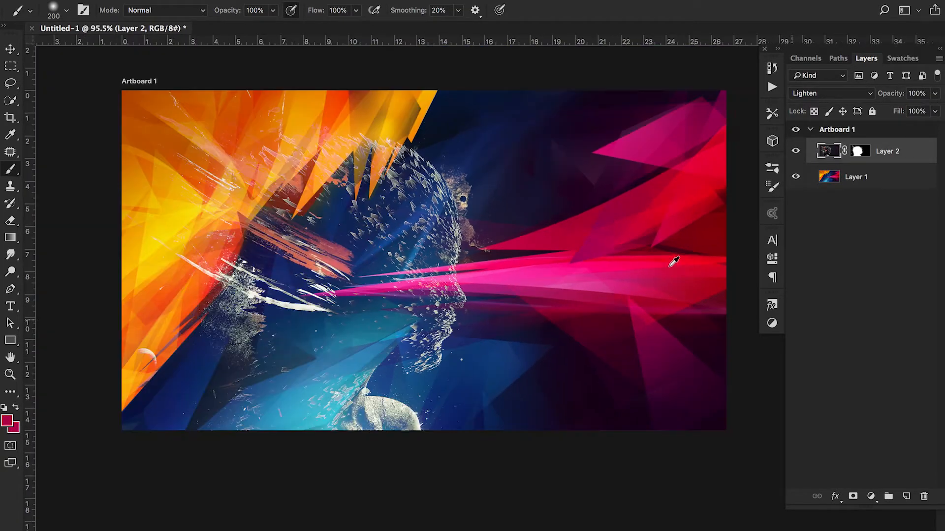
click(809, 95)
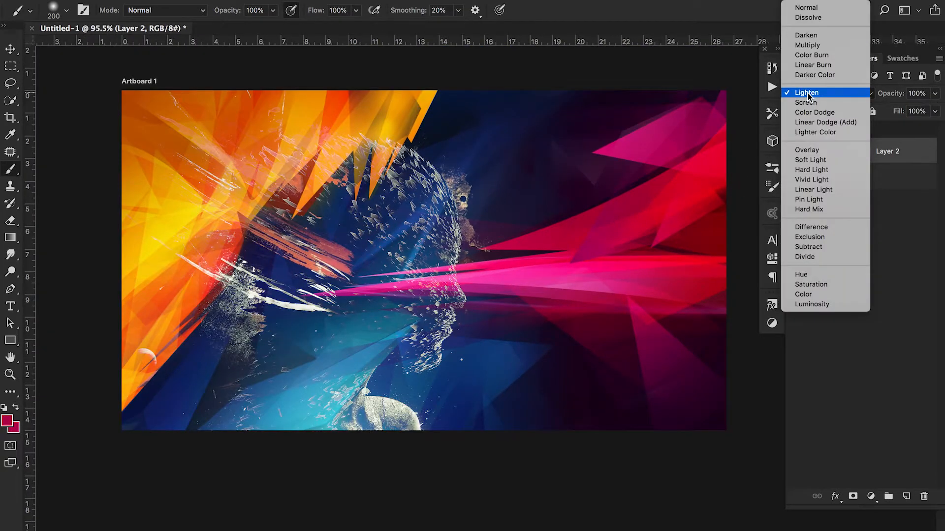
click(814, 149)
click(859, 94)
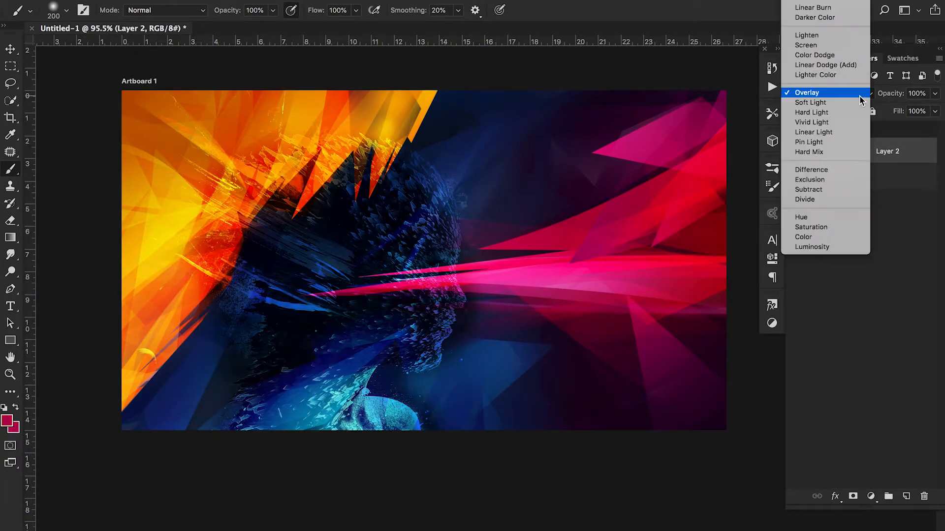
click(836, 39)
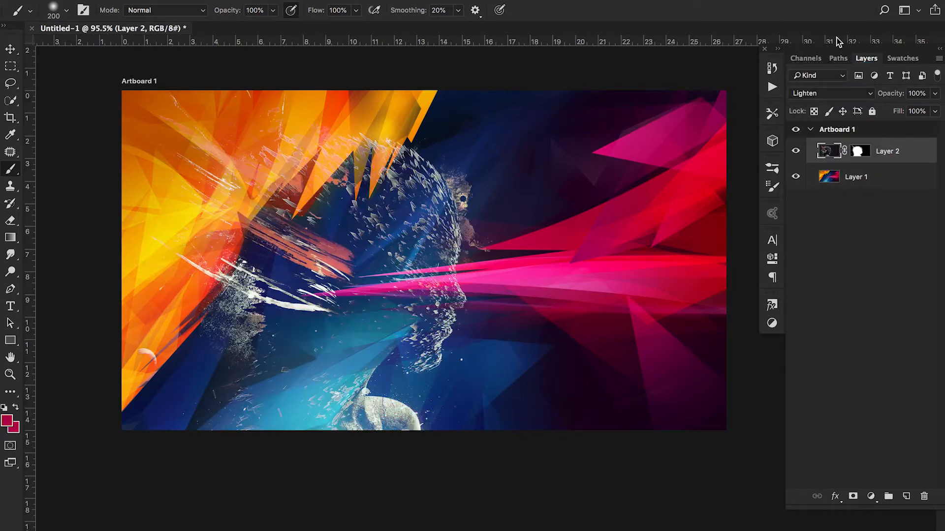